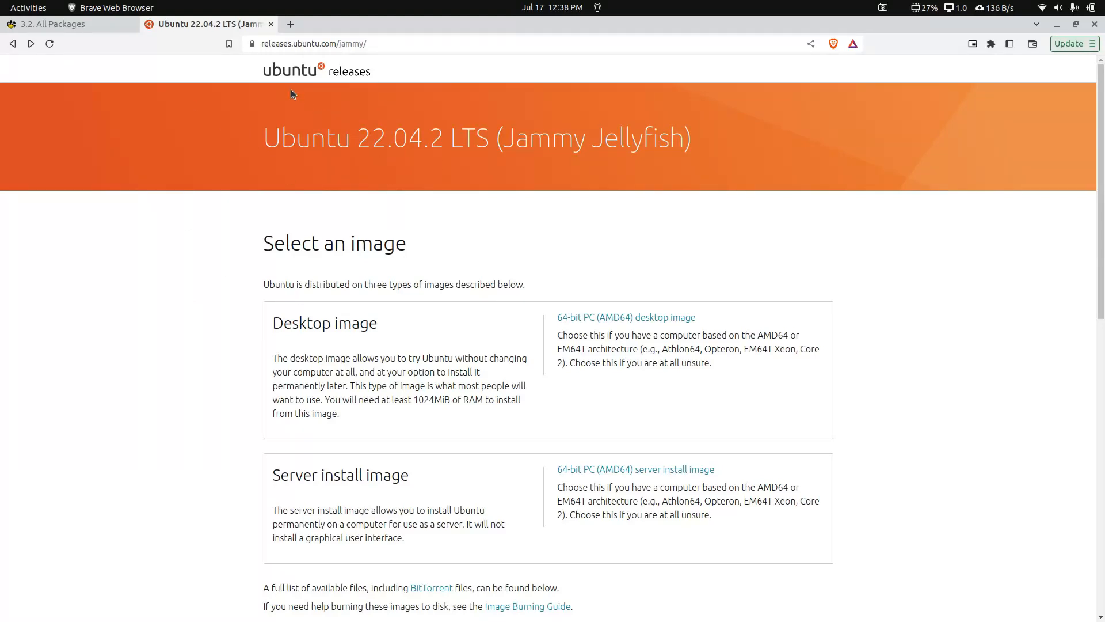
# Step: Focus the releases.ubuntu.com/jammy page ready to pick the server install image
pyautogui.click(287, 43)
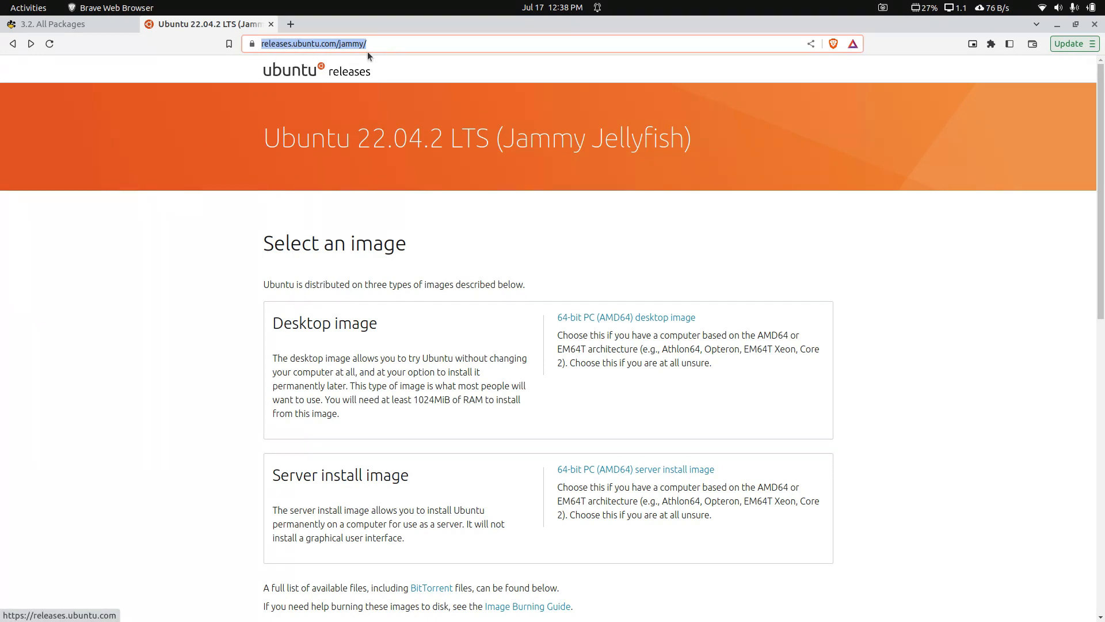
pyautogui.click(195, 287)
pyautogui.scroll(-2, 513, 443)
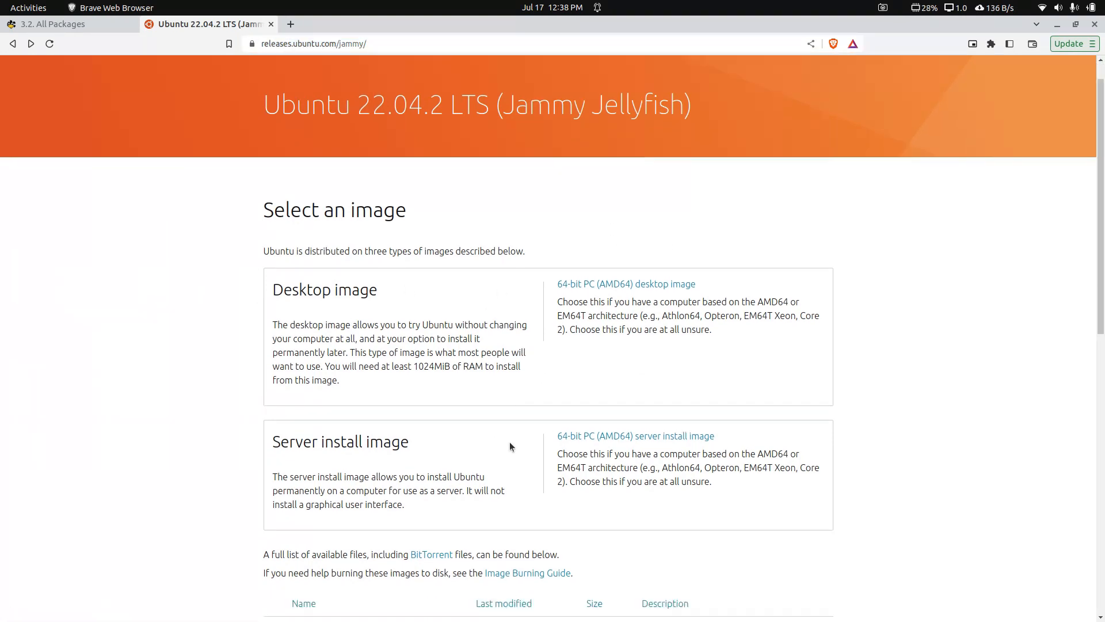
# Step: Download the 64-bit PC (AMD64) server install image and save it to Downloads
pyautogui.click(626, 403)
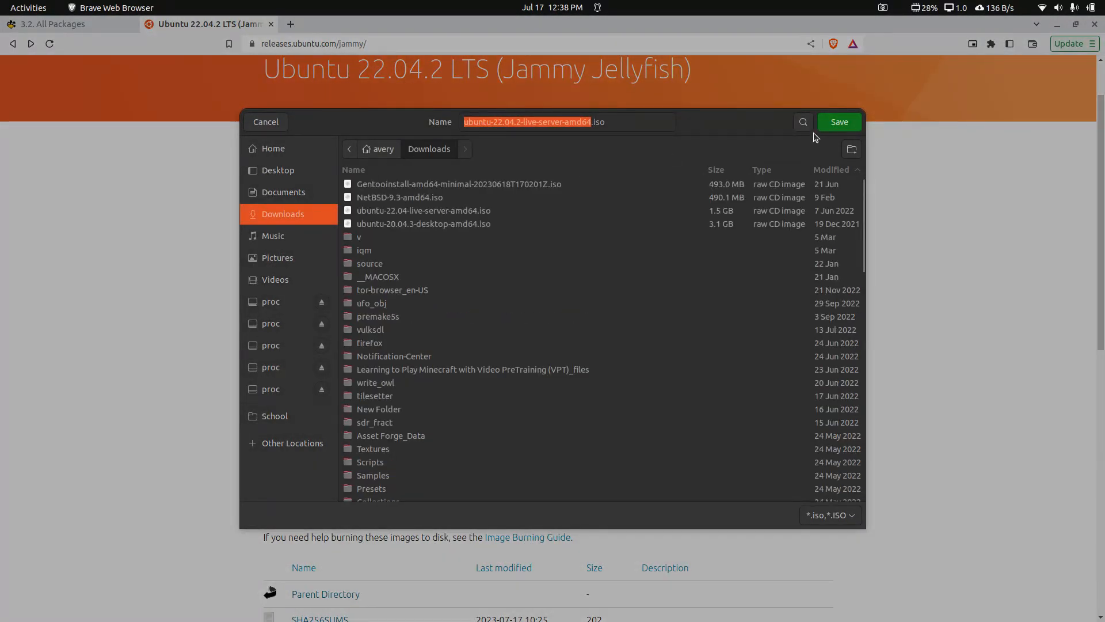
pyautogui.click(838, 122)
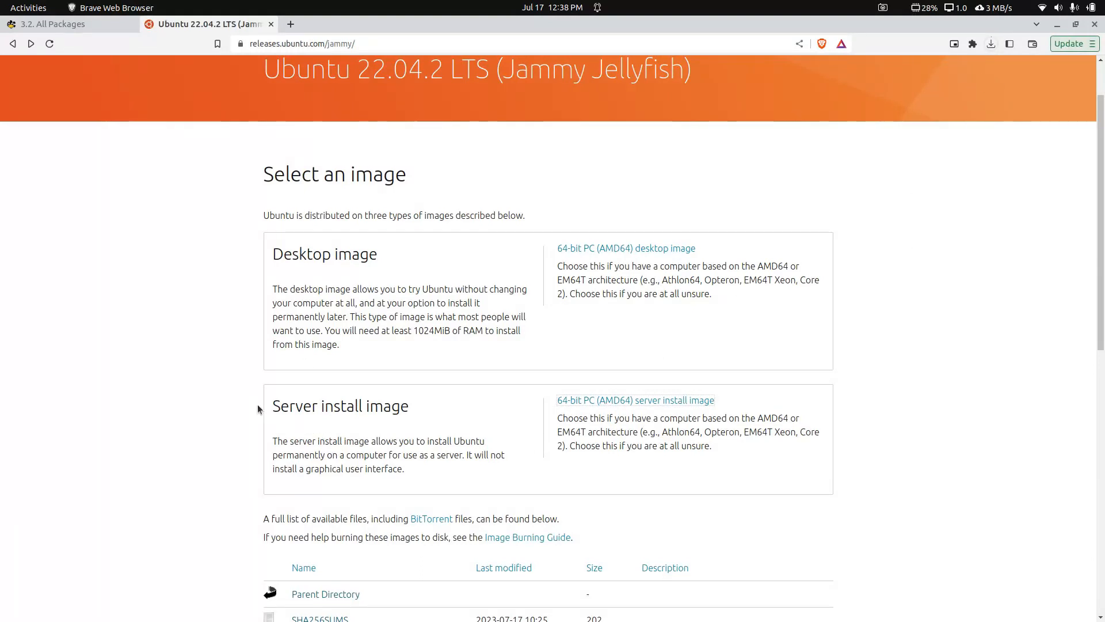
pyautogui.moveTo(258, 404); pyautogui.dragTo(460, 400)
pyautogui.click(182, 415)
# Step: Start a new terminal and place it beside the LFS All Packages list
pyautogui.click(98, 24)
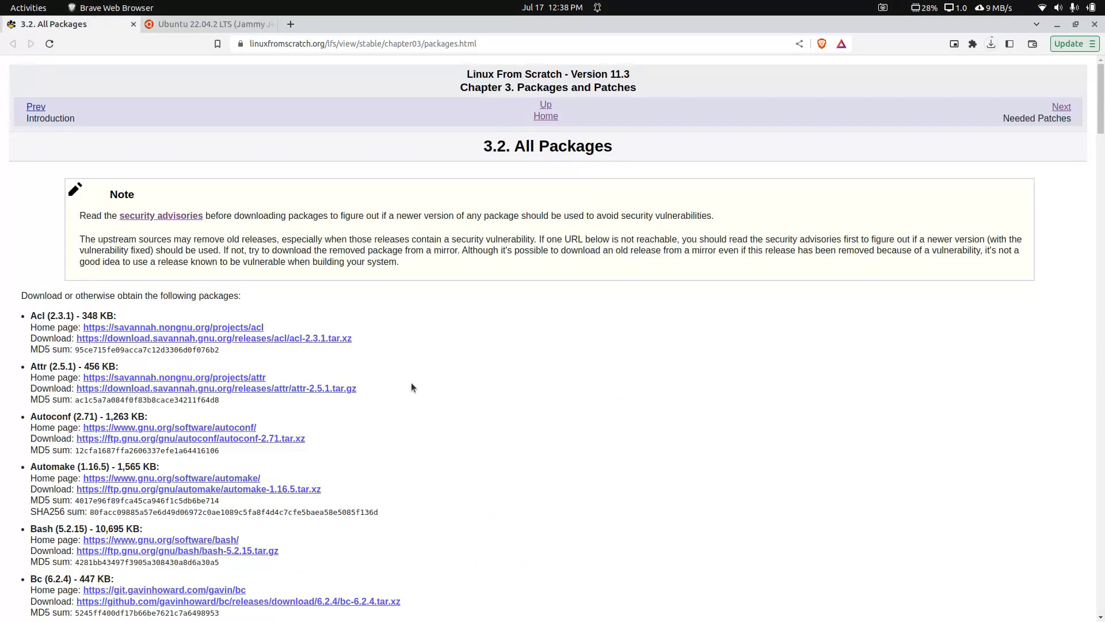
pyautogui.scroll(-3, 406, 322)
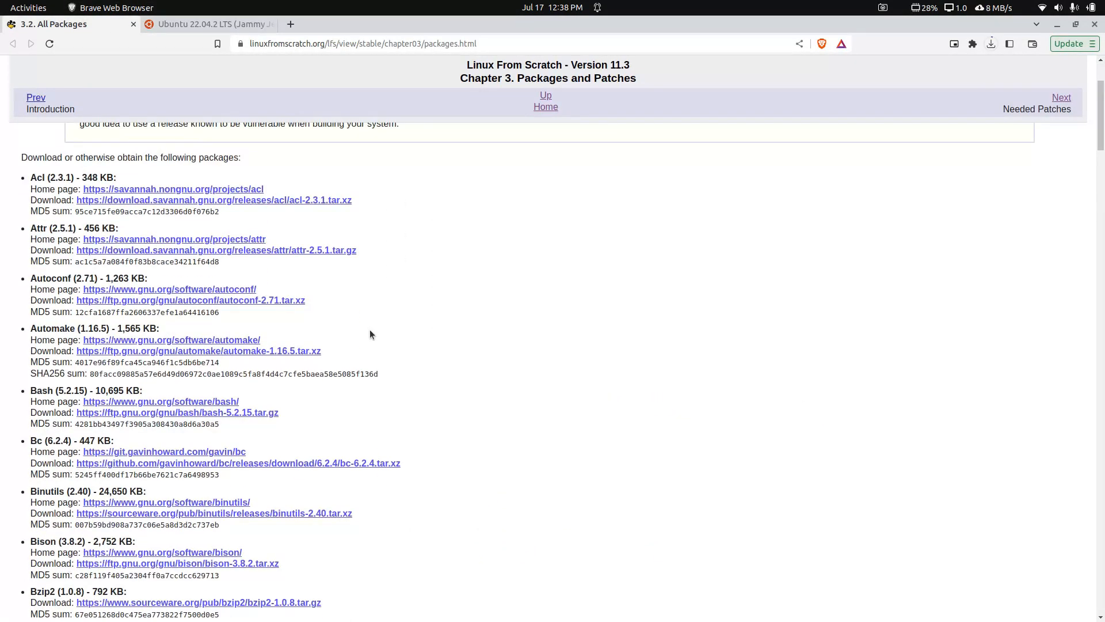
pyautogui.hotkey('ctrl', 'alt', 't')
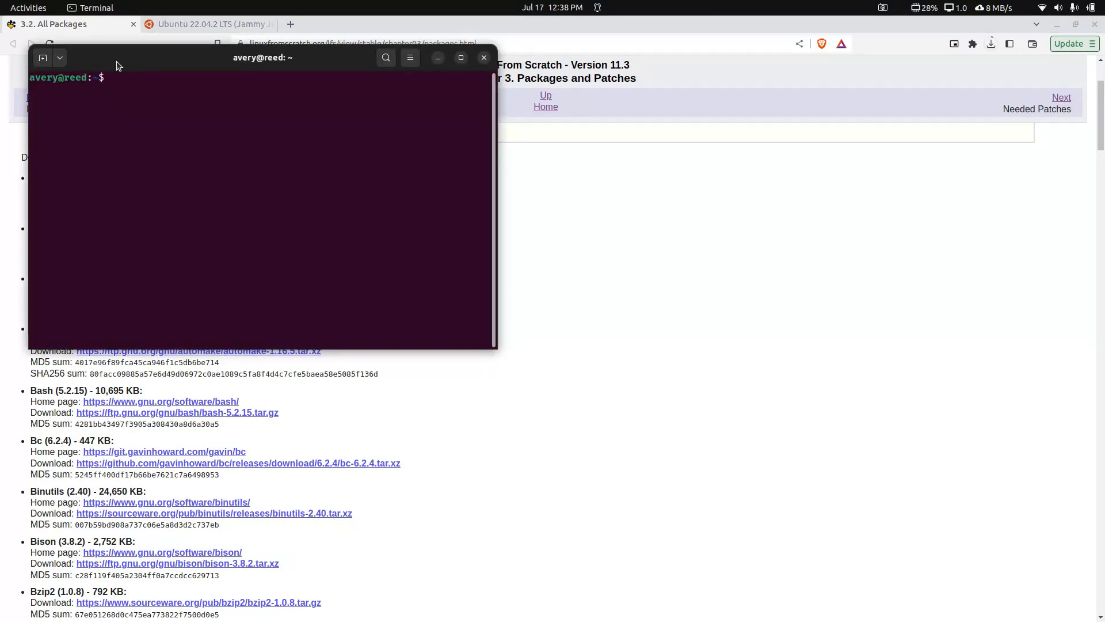
pyautogui.moveTo(116, 54); pyautogui.dragTo(556, 207)
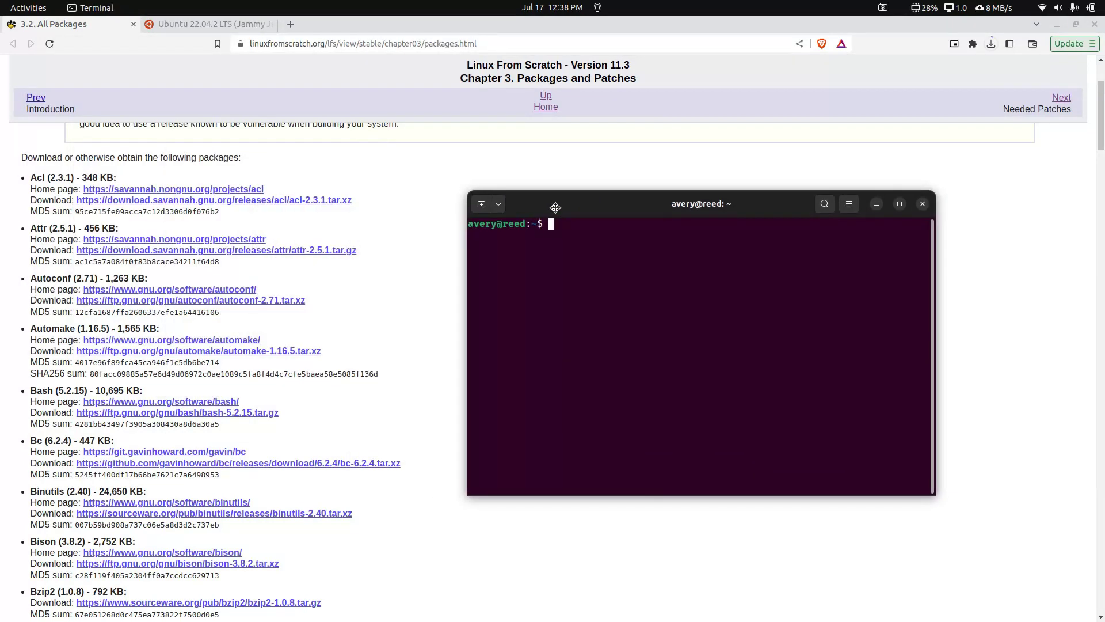
pyautogui.doubleClick(102, 211)
pyautogui.click(605, 259)
pyautogui.moveTo(570, 208); pyautogui.dragTo(526, 136)
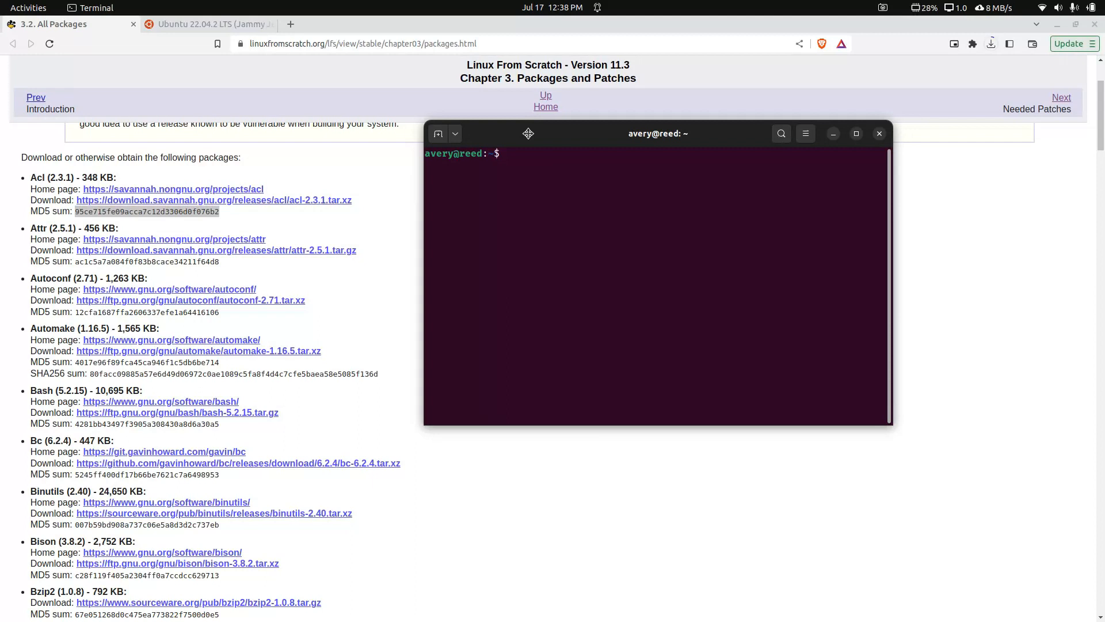
pyautogui.write('cd Pro')
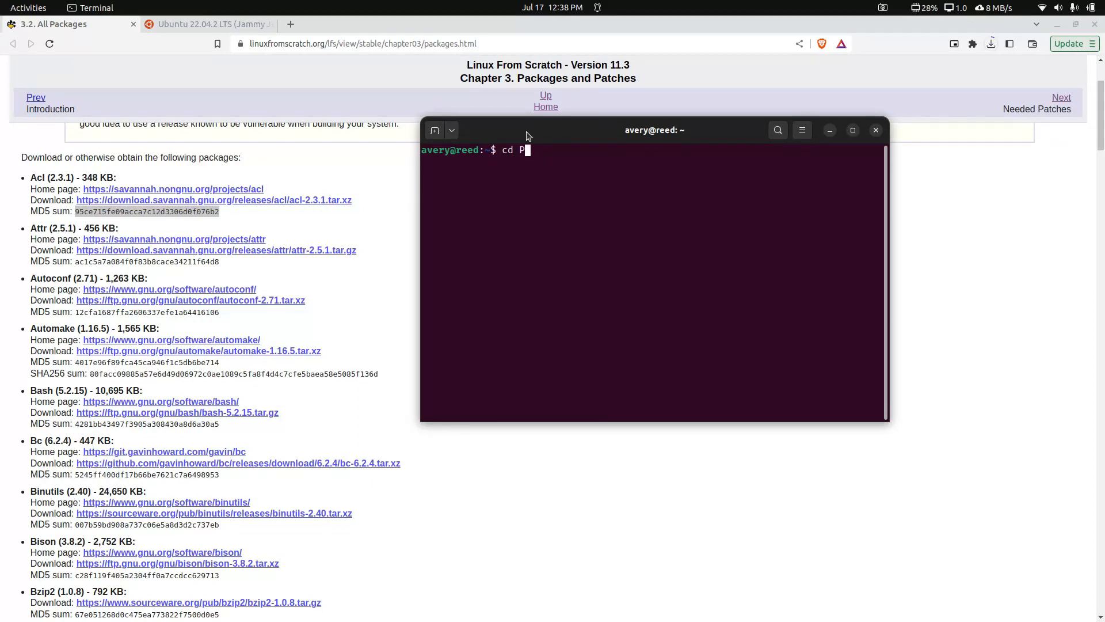
# Step: Change into ~/Projects/lfs/sources and list its package tarballs
pyautogui.press('Tab')
pyautogui.write('lf')
pyautogui.press('Tab')
pyautogui.write('so')
pyautogui.press('Tab')
pyautogui.press('Return')
pyautogui.write('ls')
pyautogui.press('Return')
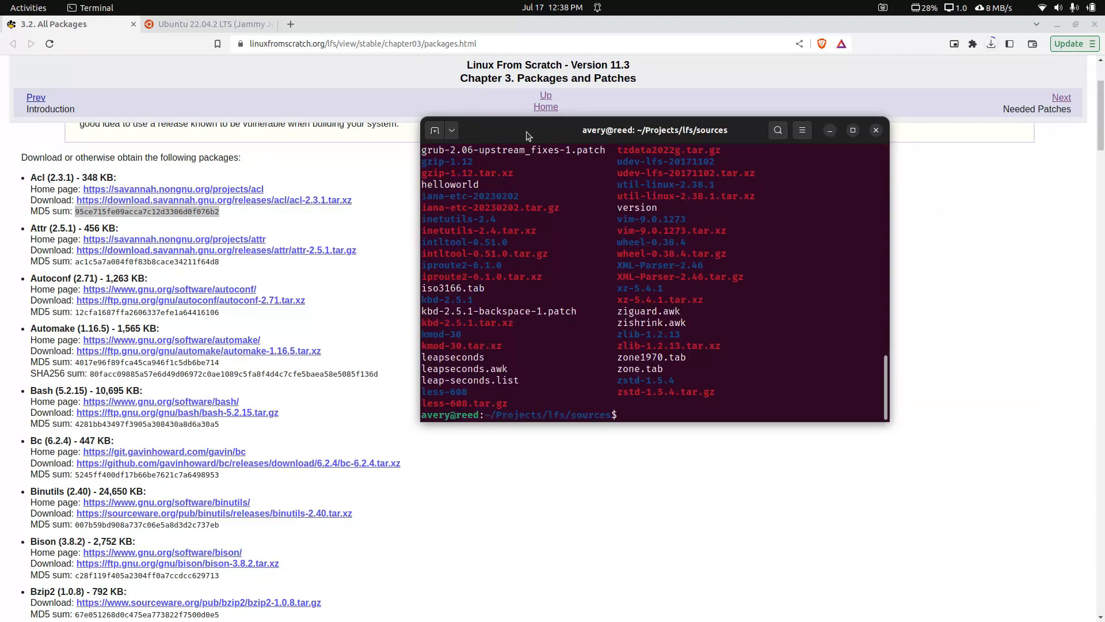
pyautogui.doubleClick(516, 173)
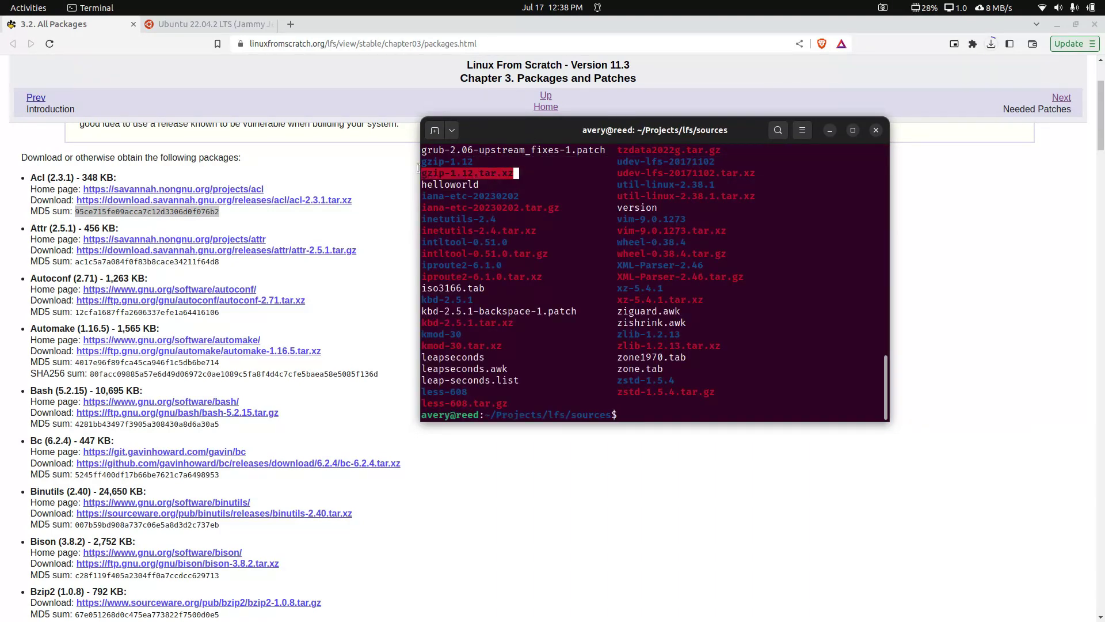
pyautogui.doubleClick(480, 208)
pyautogui.doubleClick(476, 230)
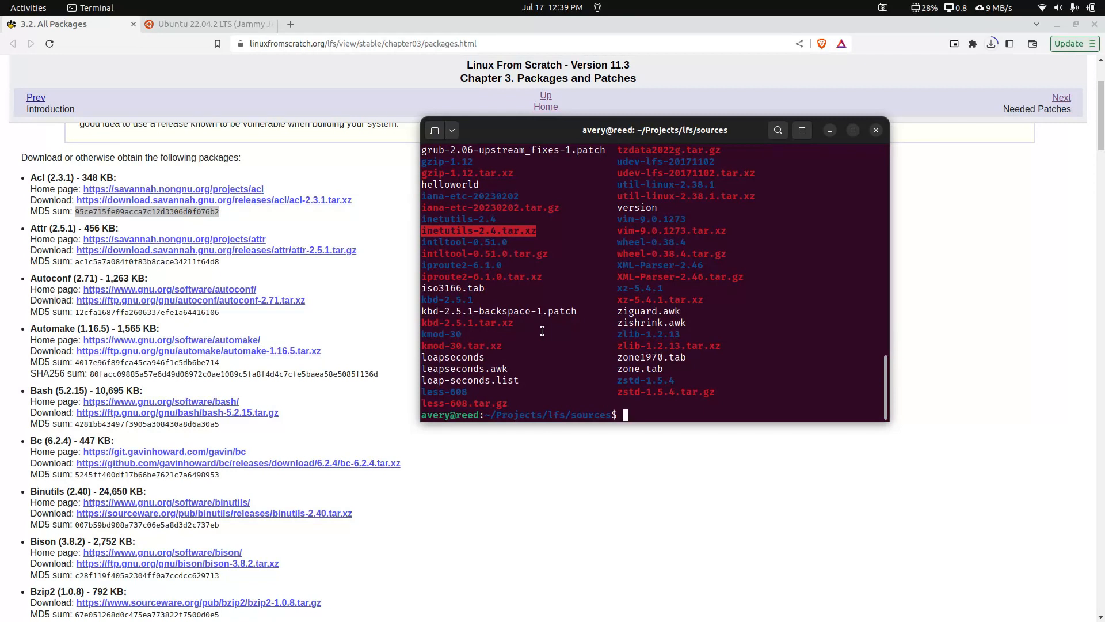
pyautogui.write('nan')
# Step: Write hello into a file named test with echo and show it with cat
pyautogui.press('BackSpace')
pyautogui.press('BackSpace')
pyautogui.press('BackSpace')
pyautogui.write('echo "')
pyautogui.write('hello" <')
pyautogui.press('BackSpace')
pyautogui.write('> test')
pyautogui.press('Return')
pyautogui.write('cat test')
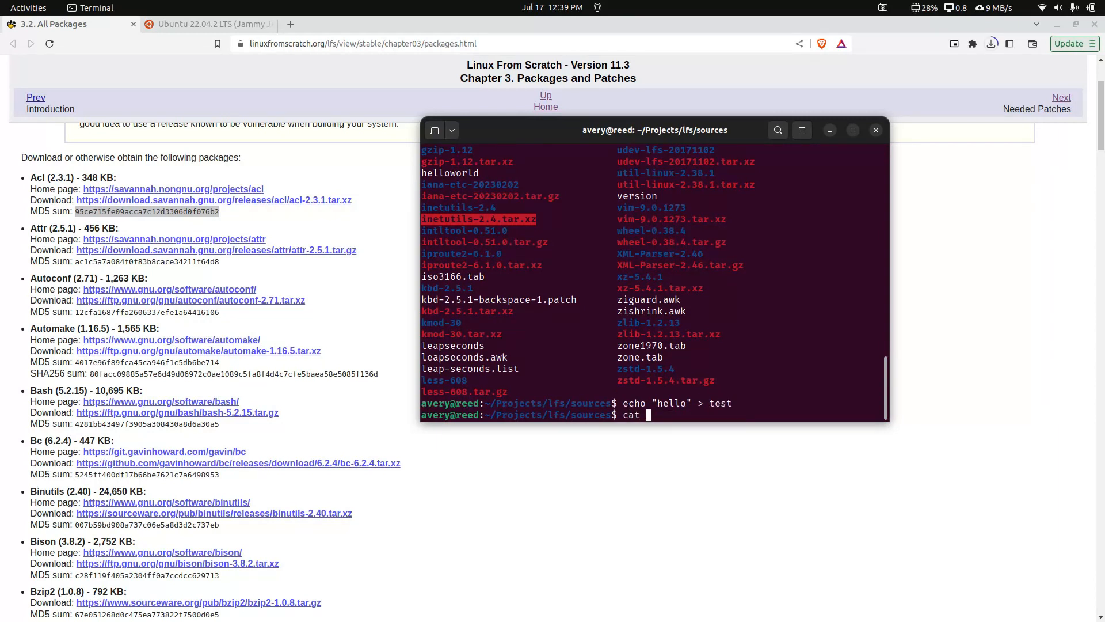
pyautogui.press('Return')
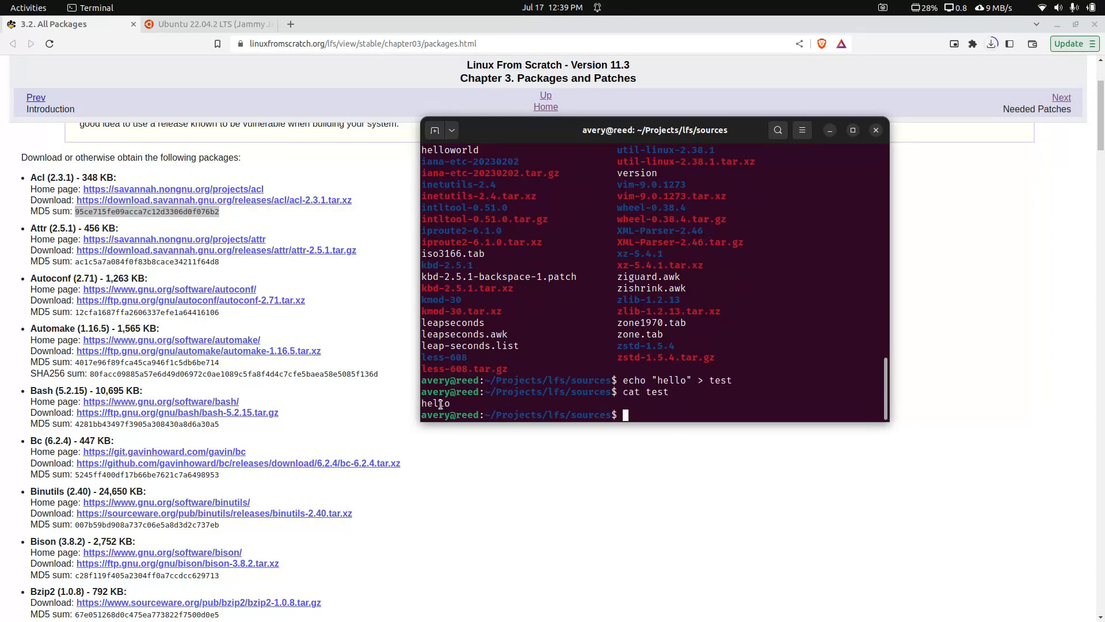
pyautogui.moveTo(422, 403); pyautogui.dragTo(615, 400)
pyautogui.click(636, 415)
pyautogui.write('md5sum')
# Step: Go full screen with larger text, clear the screen, and compute md5sum of test
pyautogui.press('F11')
pyautogui.hotkey('ctrl', '+')
pyautogui.hotkey('ctrl', '+')
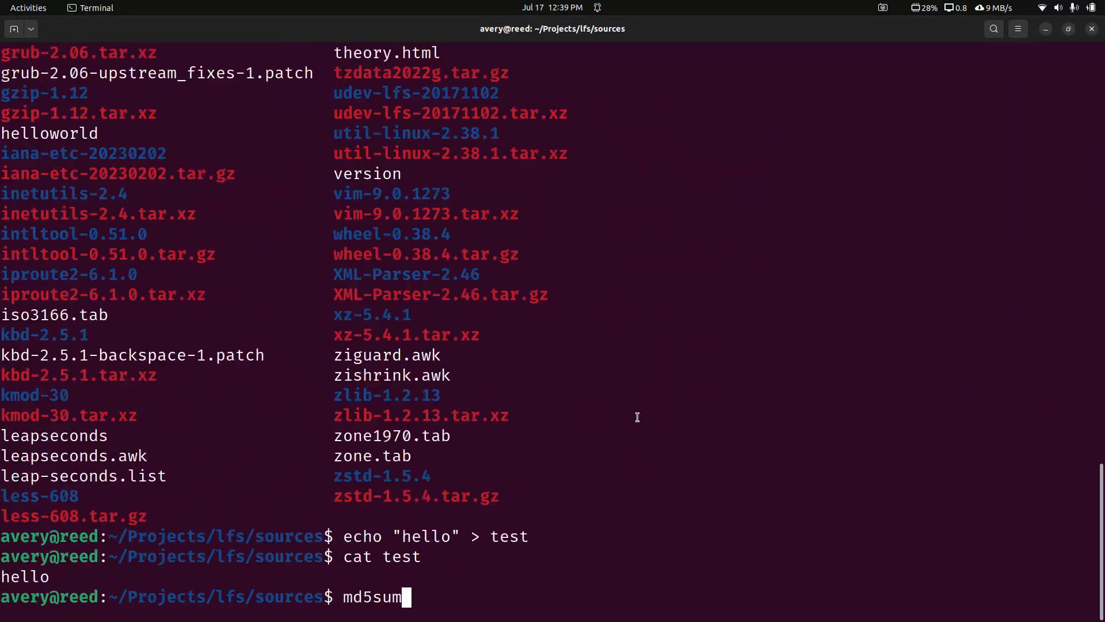
pyautogui.hotkey('ctrl', '+')
pyautogui.hotkey('ctrl', 'c')
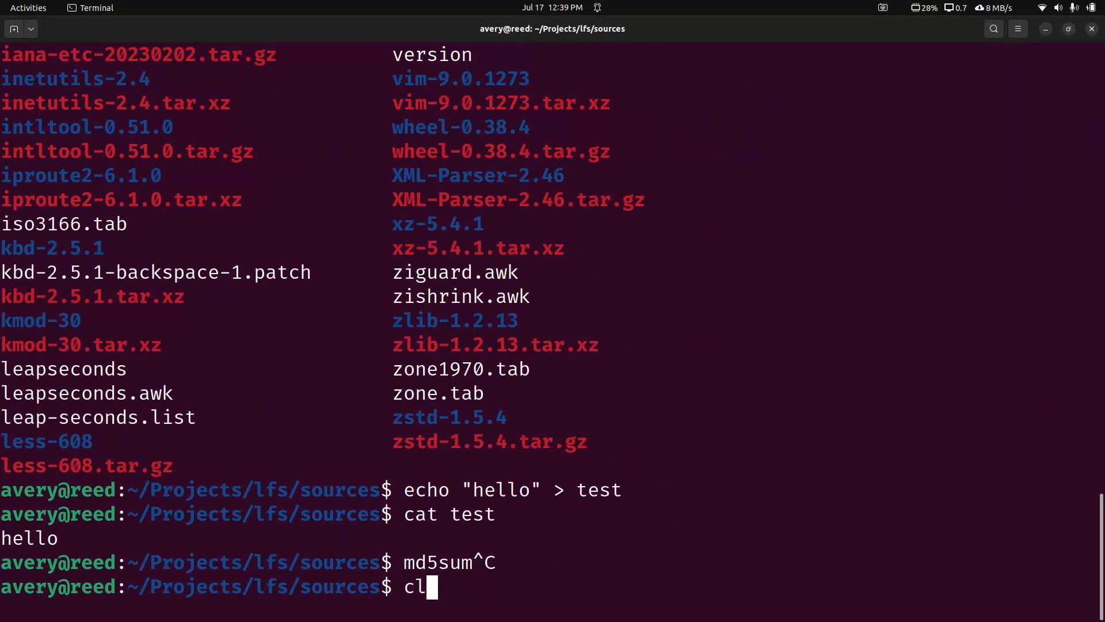
pyautogui.write('clear')
pyautogui.press('Return')
pyautogui.write('md5')
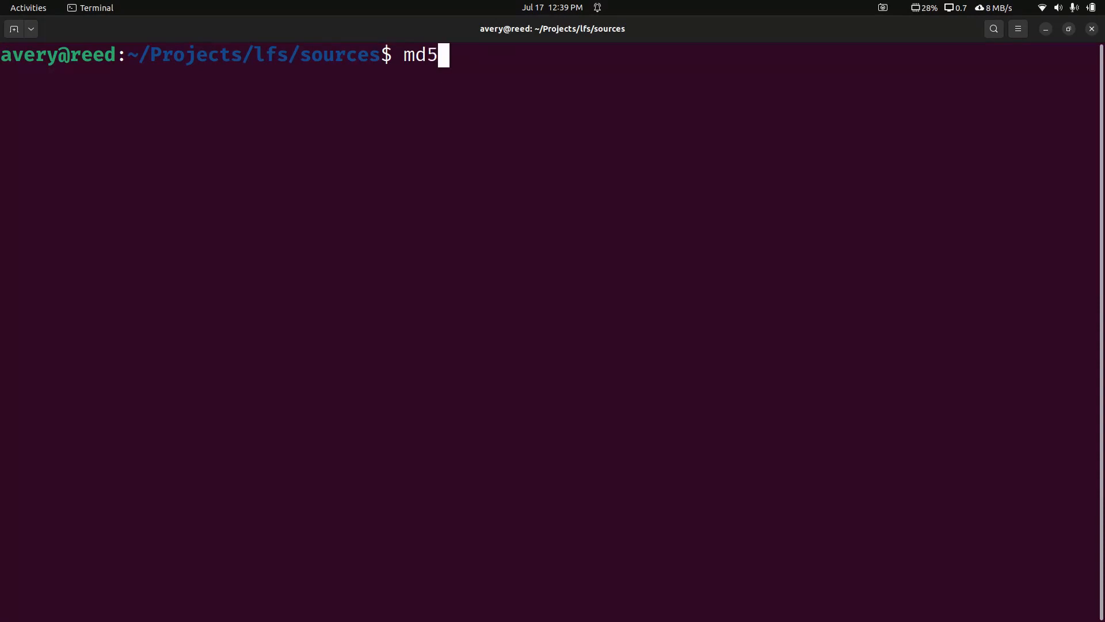
pyautogui.write('sum te')
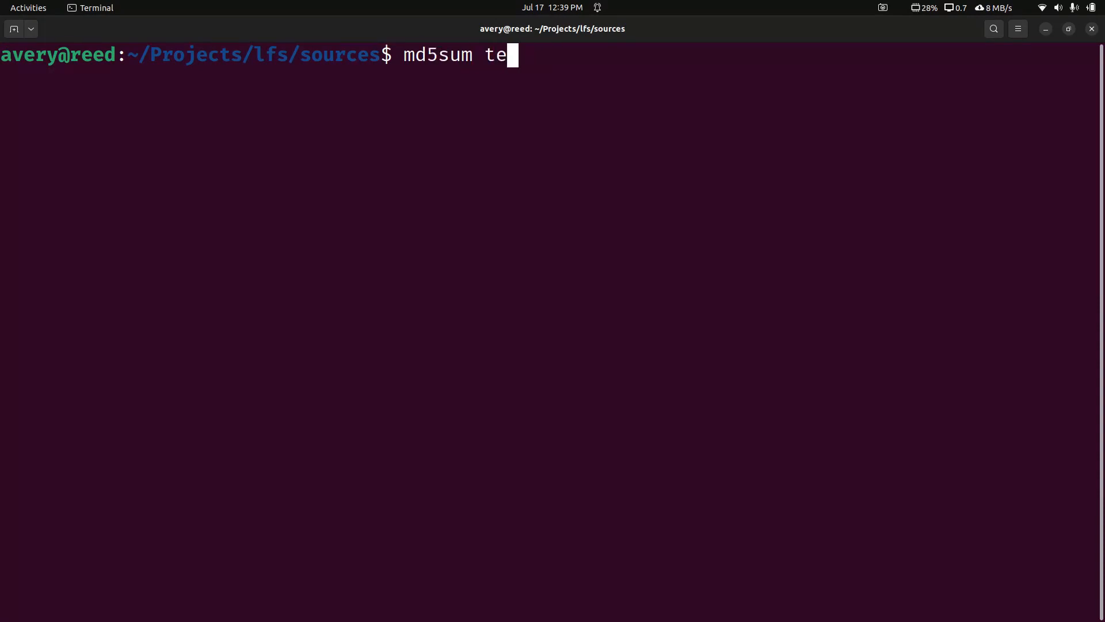
pyautogui.write('st')
pyautogui.press('Return')
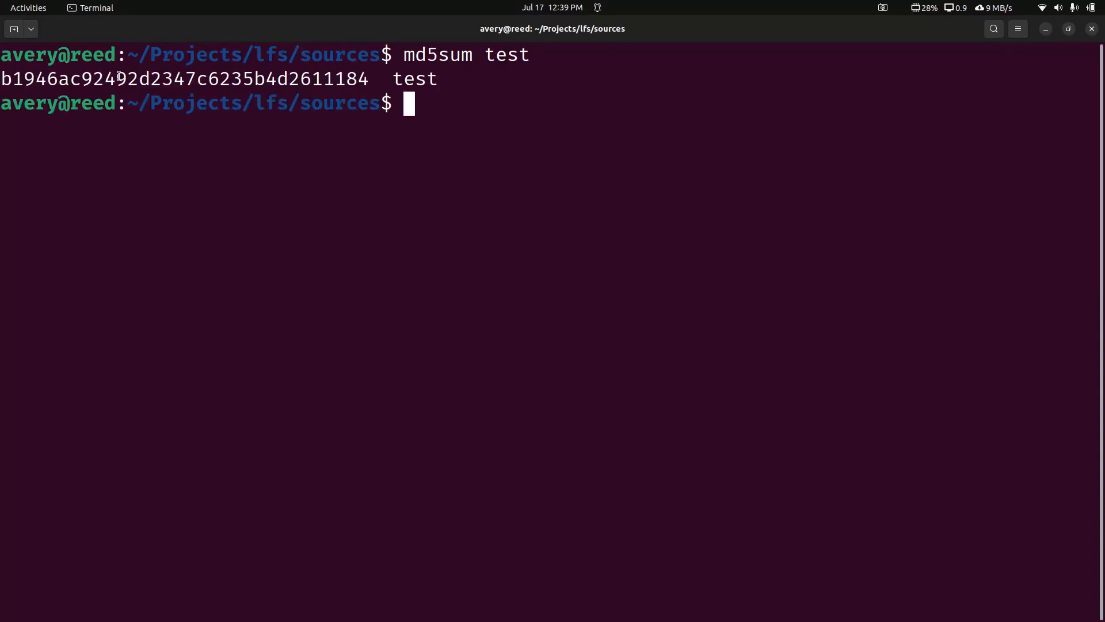
pyautogui.doubleClick(127, 79)
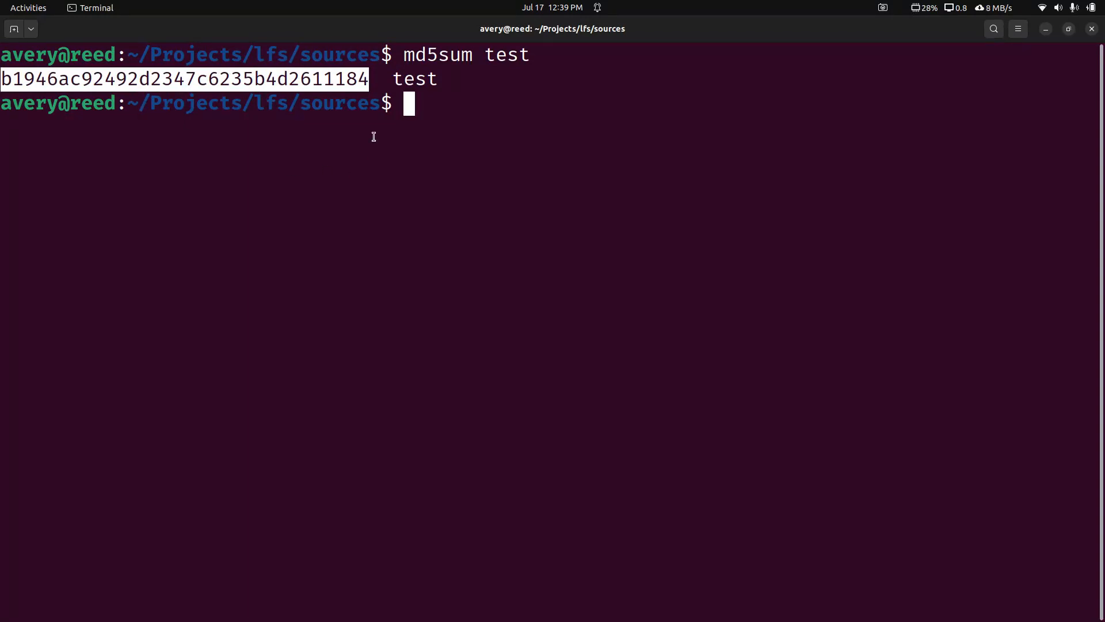
pyautogui.write('sha1')
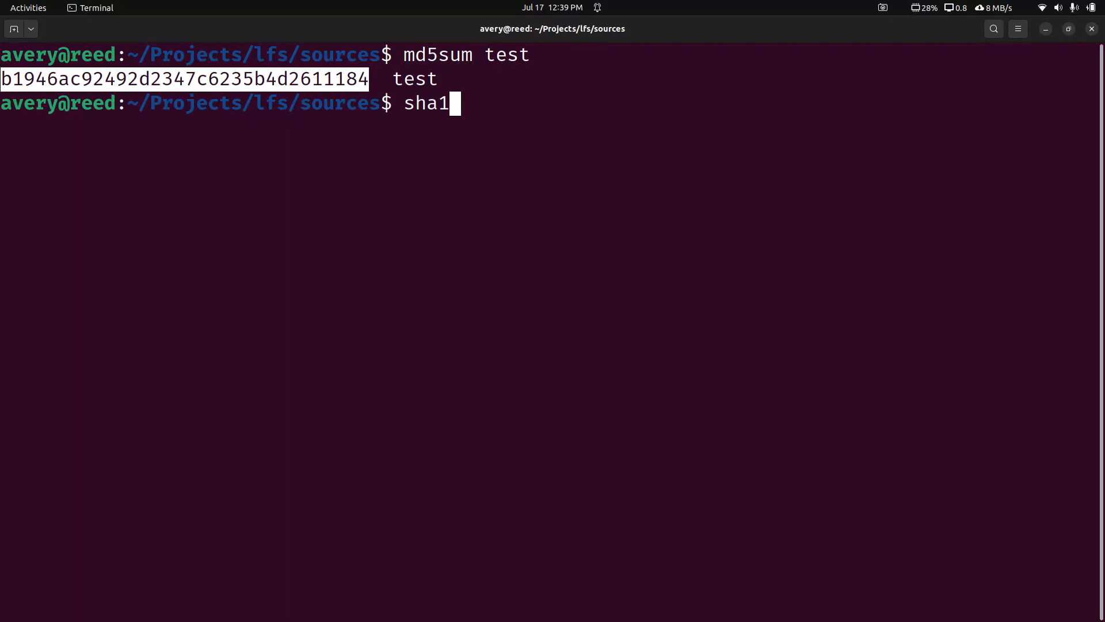
pyautogui.write('sum test')
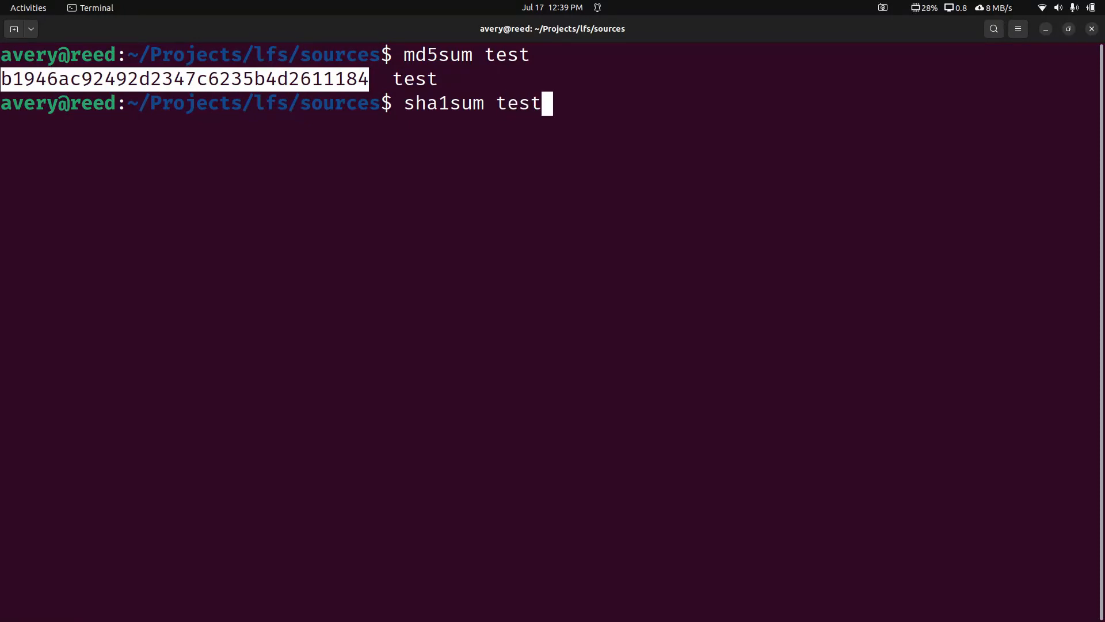
# Step: Compute sha1sum of test, then list every available sha checksum command
pyautogui.press('Return')
pyautogui.doubleClick(322, 127)
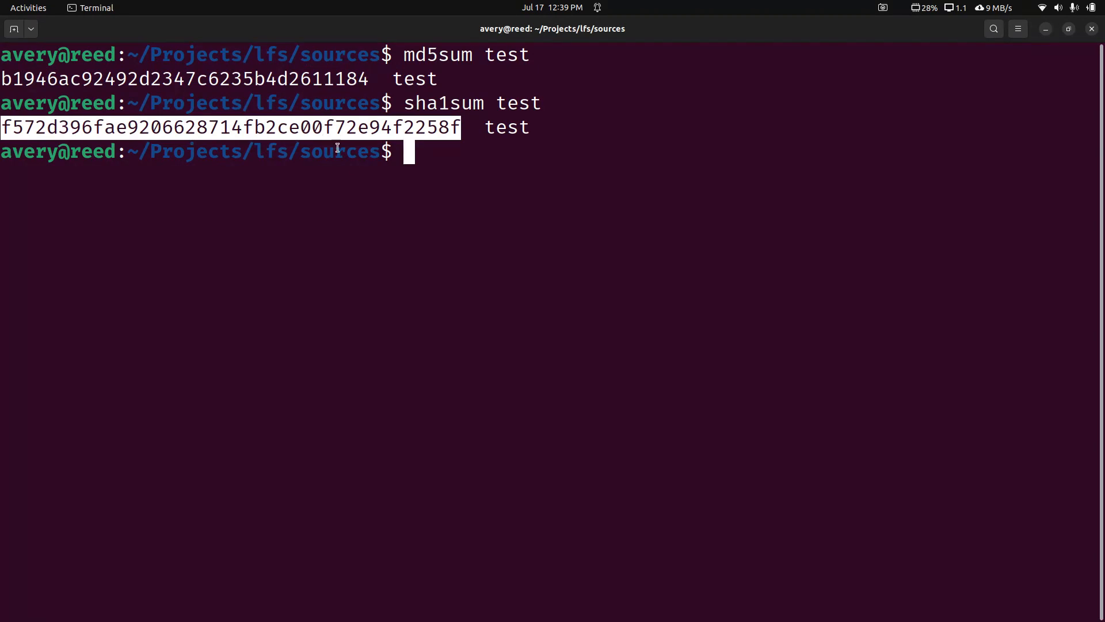
pyautogui.press('Up')
pyautogui.press('BackSpace')
pyautogui.press('BackSpace')
pyautogui.press('BackSpace')
pyautogui.press('BackSpace')
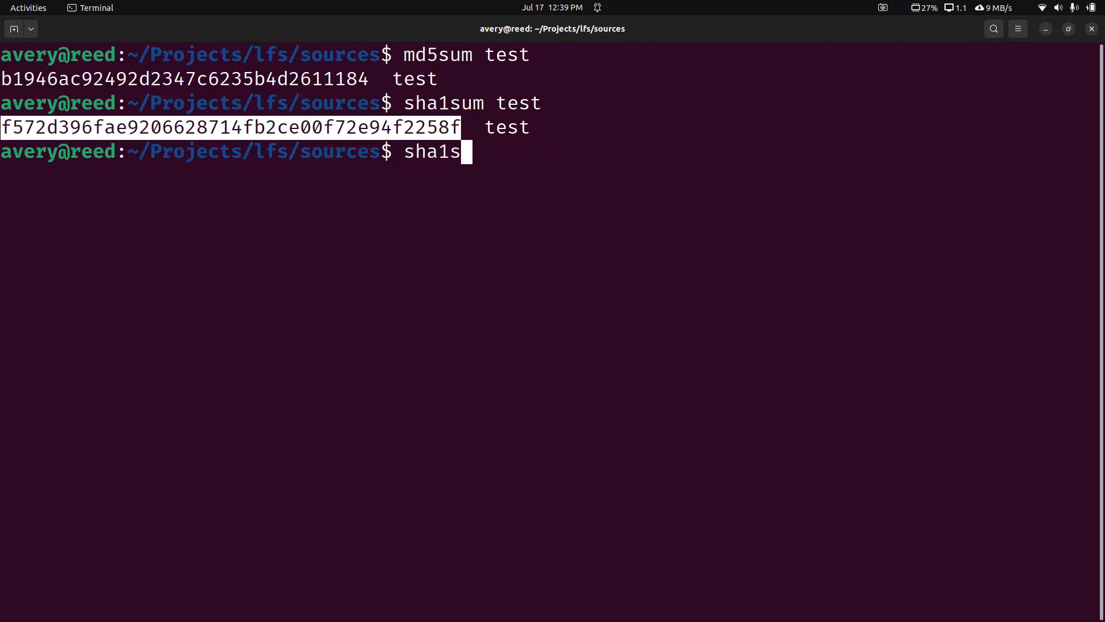
pyautogui.press('BackSpace')
pyautogui.press('BackSpace')
pyautogui.press('BackSpace')
pyautogui.press('BackSpace')
pyautogui.write('2')
pyautogui.press('Tab')
pyautogui.press('Tab')
pyautogui.press('BackSpace')
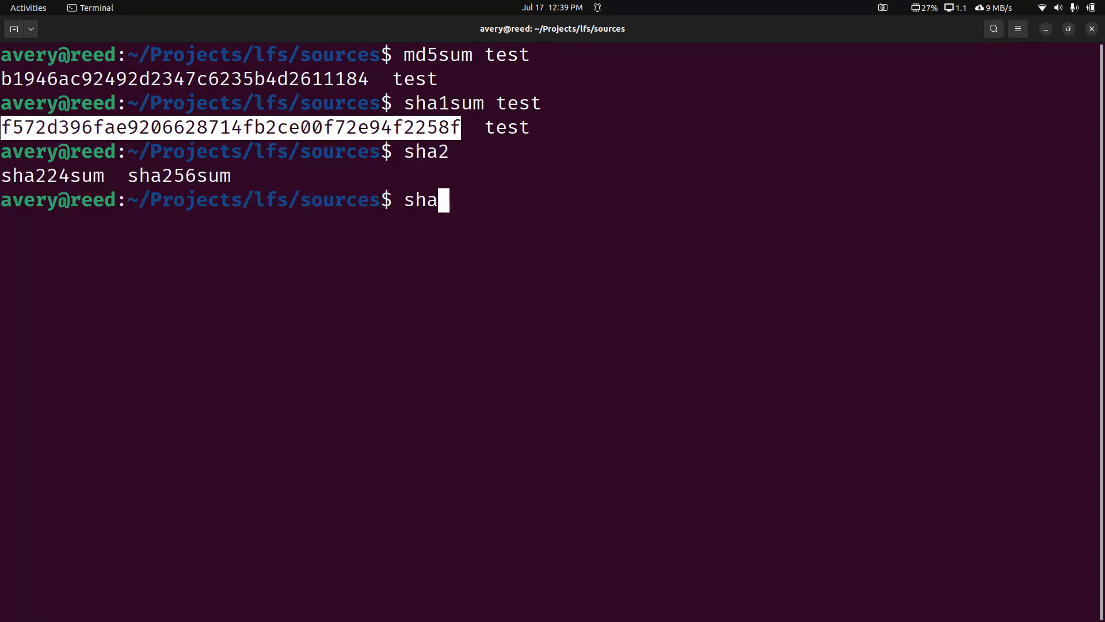
pyautogui.press('Tab')
pyautogui.press('Tab')
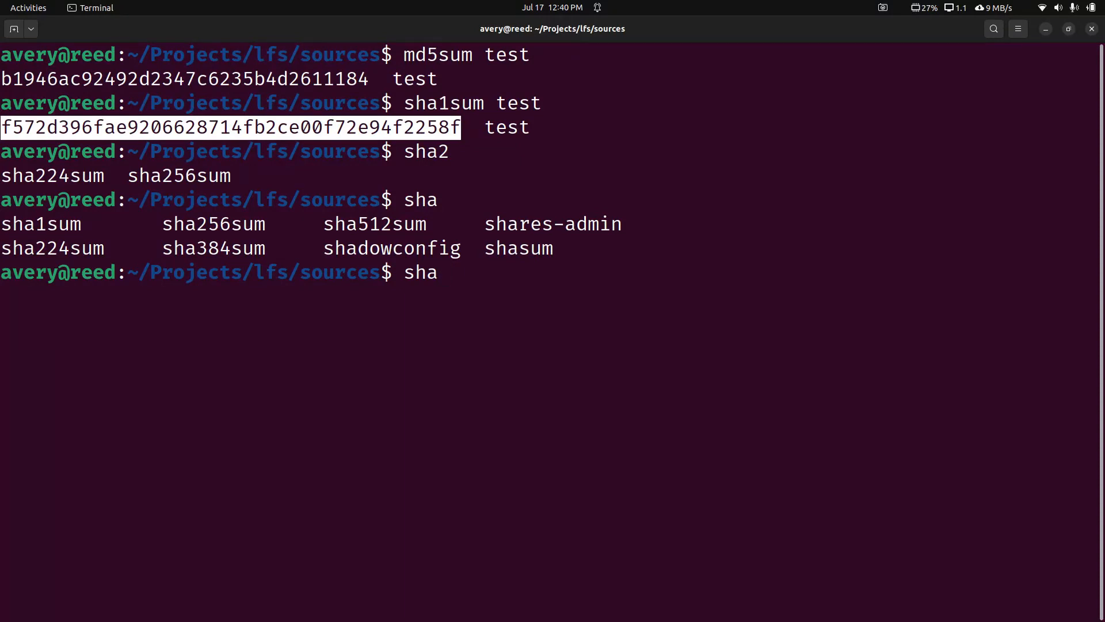
pyautogui.write('512')
# Step: Compute sha512sum of test and highlight the full two-line hash
pyautogui.press('Tab')
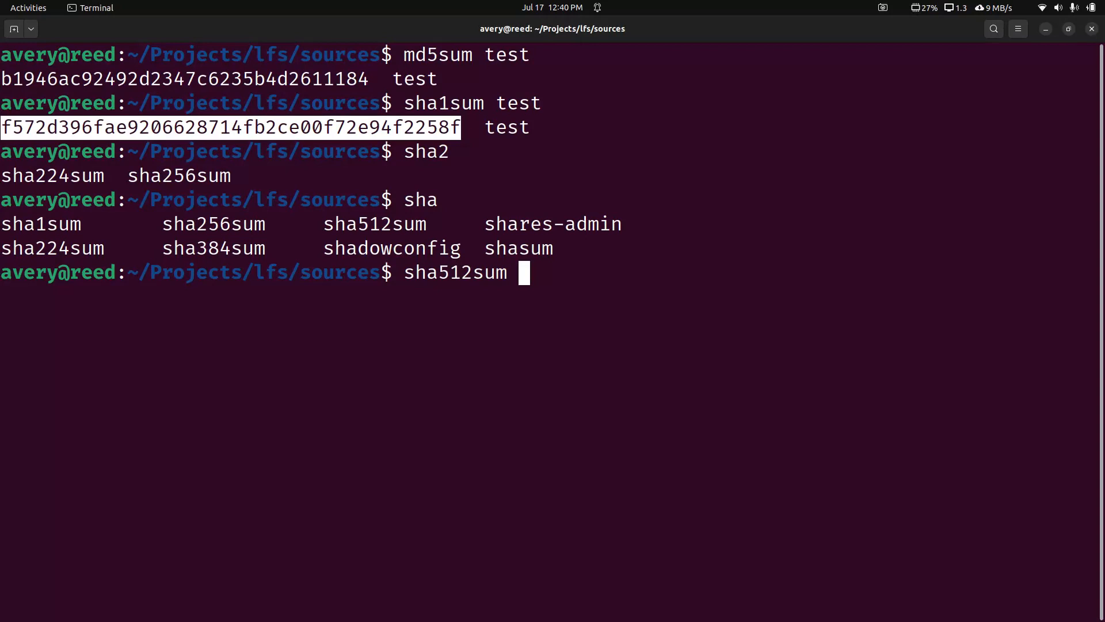
pyautogui.write('test')
pyautogui.press('Return')
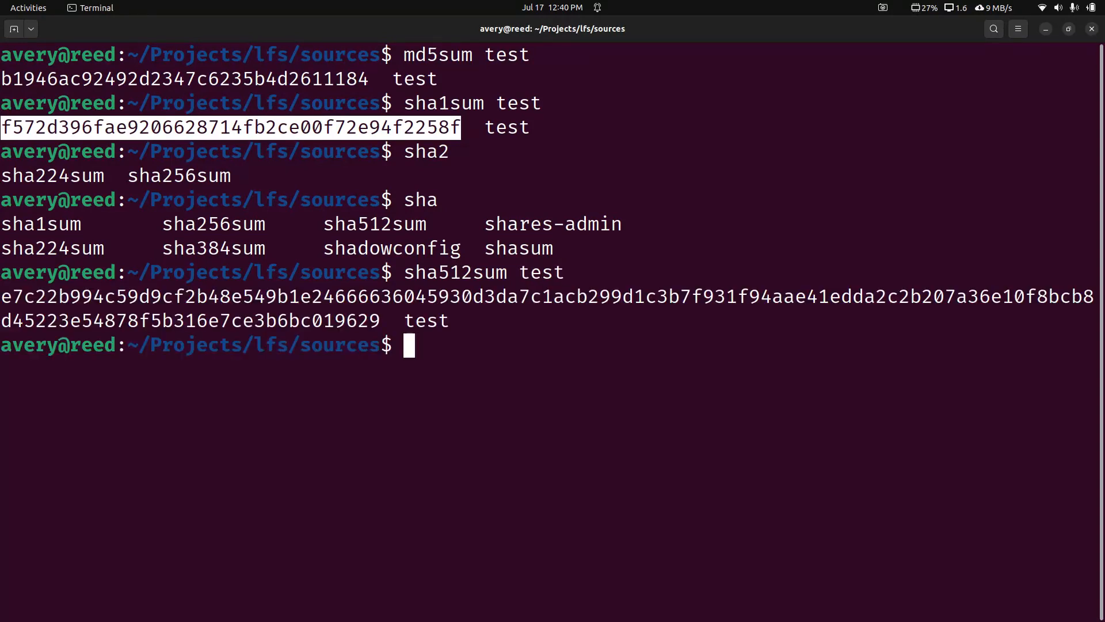
pyautogui.moveTo(385, 320); pyautogui.dragTo(3, 296)
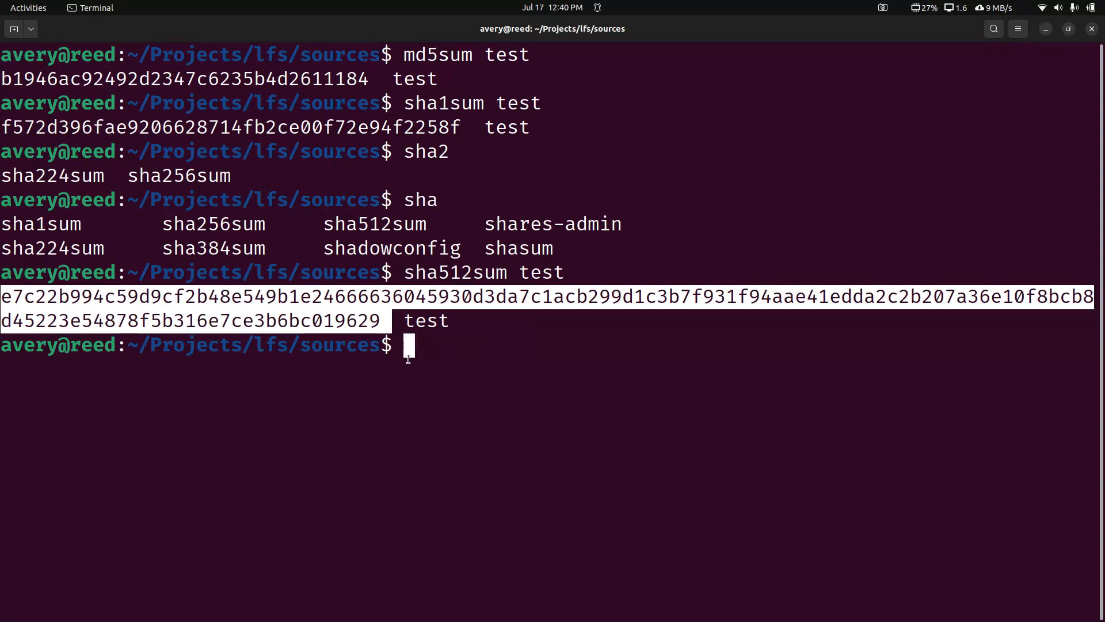
# Step: Append a second hello to test with >> and show both lines with cat
pyautogui.press('Up')
pyautogui.press('Up')
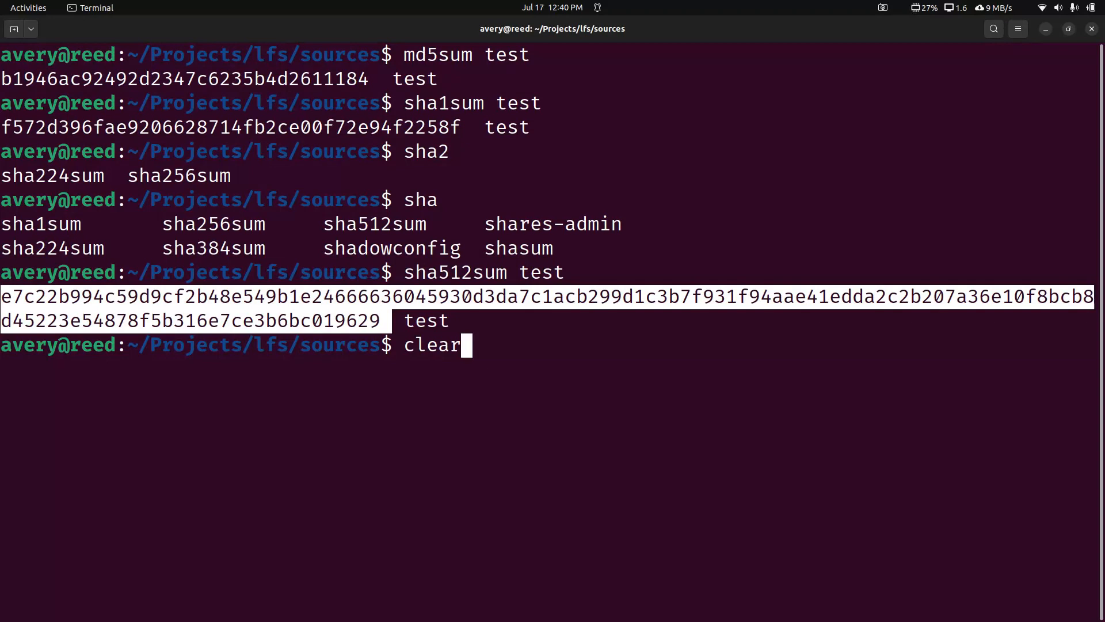
pyautogui.press('Up')
pyautogui.press('Up')
pyautogui.hotkey('ctrl', 'Left')
pyautogui.hotkey('ctrl', 'Left')
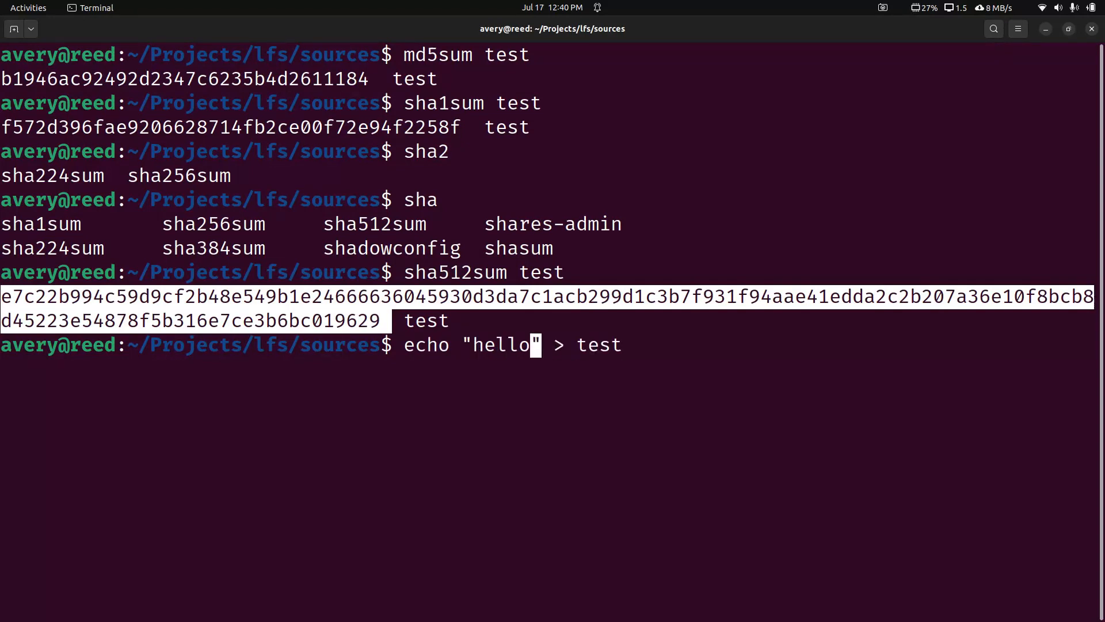
pyautogui.press('Right')
pyautogui.press('Right')
pyautogui.write('>')
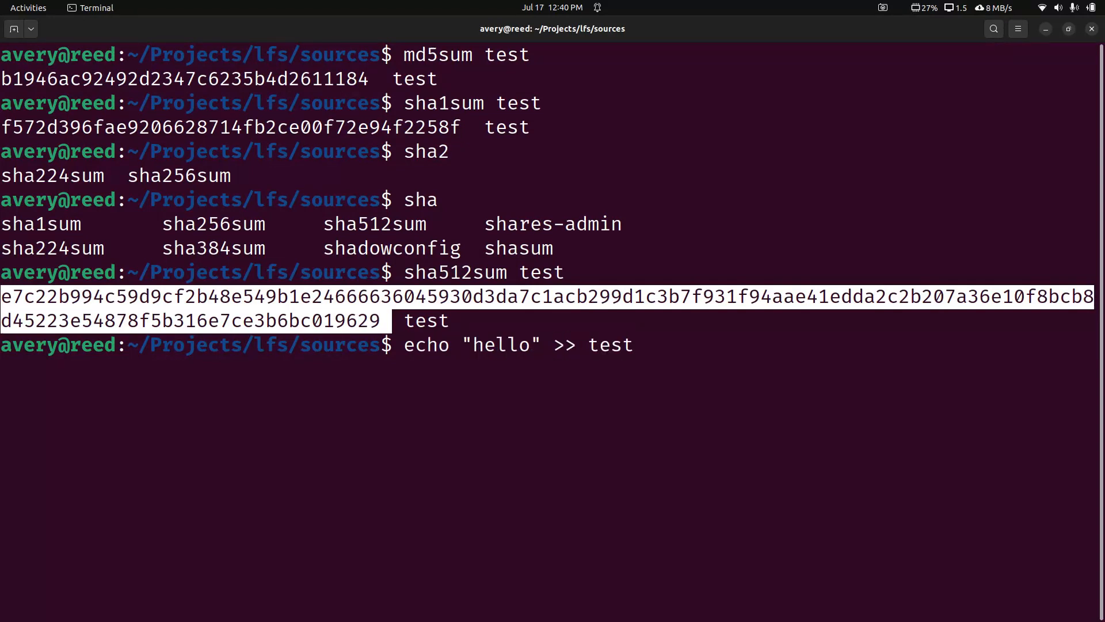
pyautogui.press('Return')
pyautogui.write('cat test')
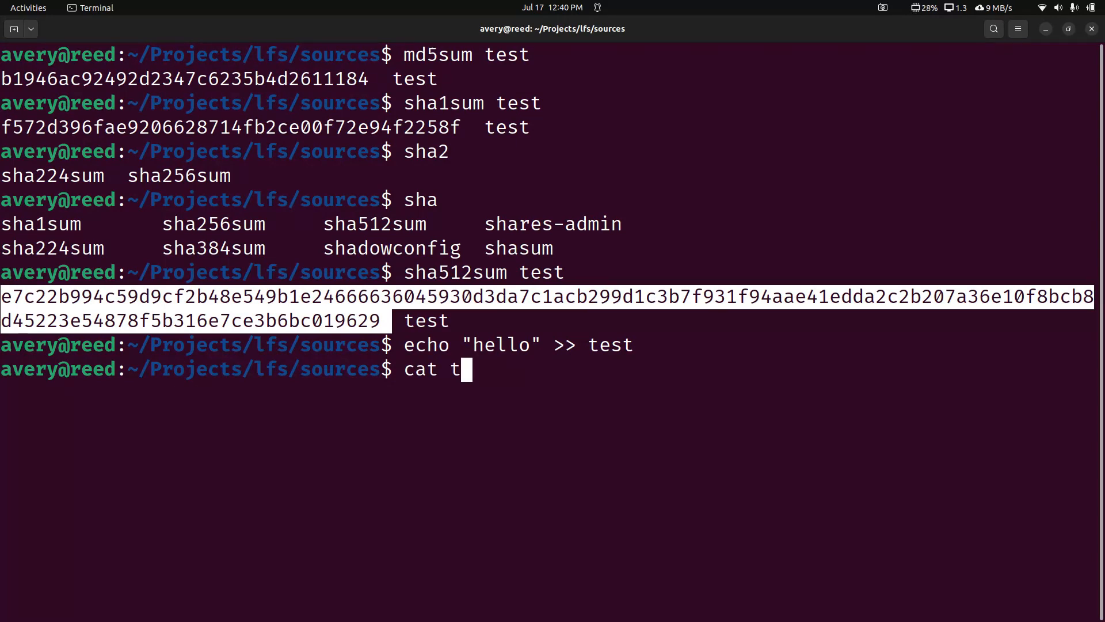
pyautogui.press('Return')
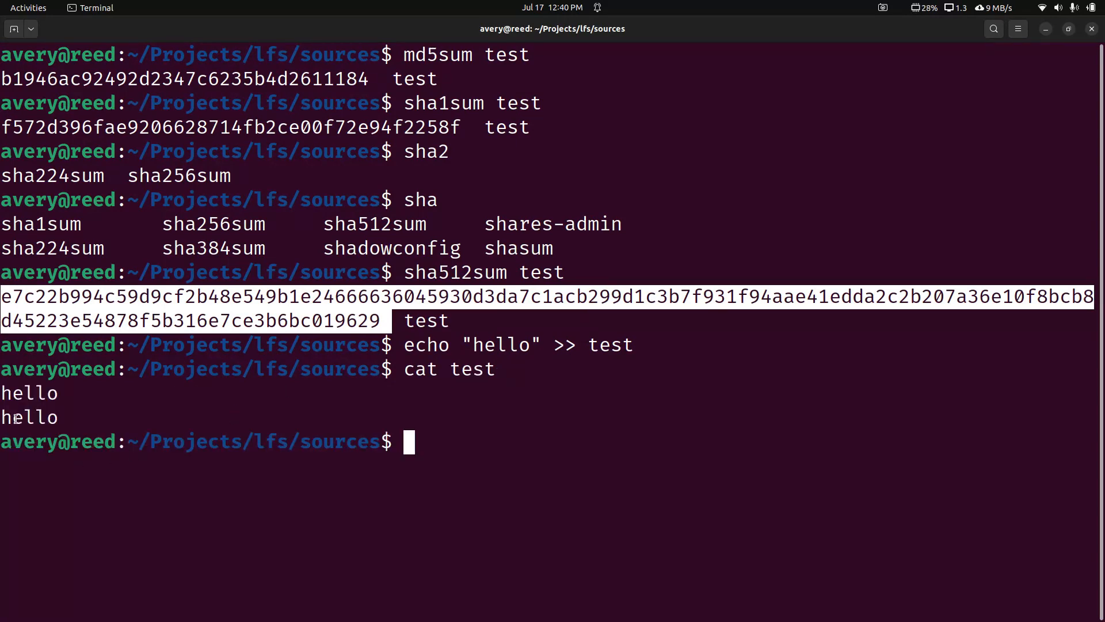
pyautogui.doubleClick(29, 418)
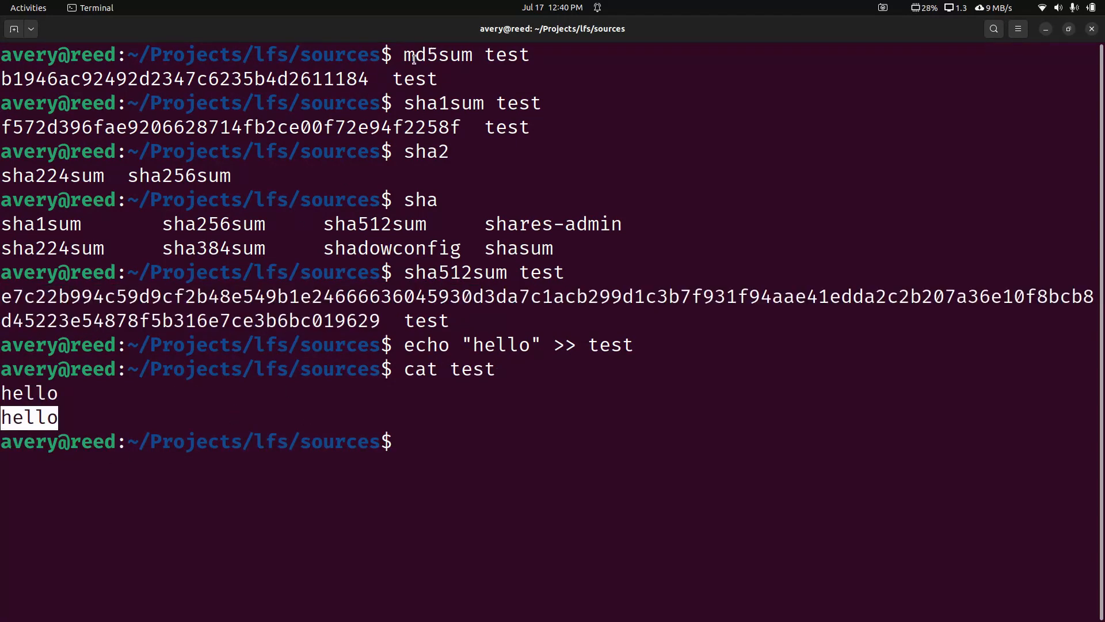
# Step: Recompute md5sum of test and compare the changed hash with the original
pyautogui.press('Up')
pyautogui.press('Up')
pyautogui.press('Up')
pyautogui.press('Up')
pyautogui.press('Up')
pyautogui.press('Up')
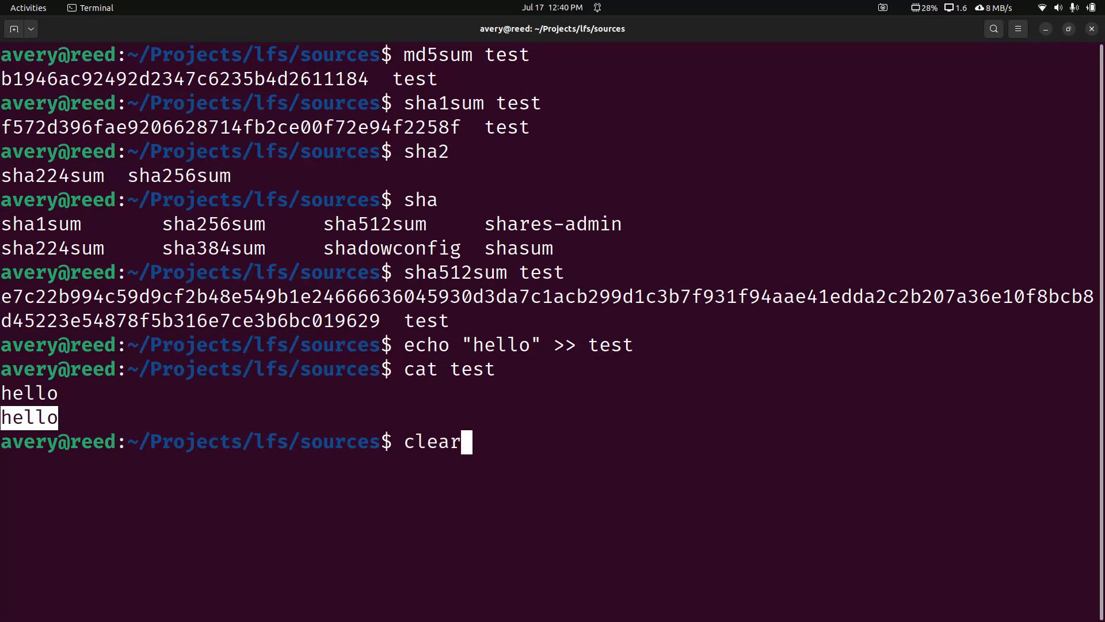
pyautogui.press('Up')
pyautogui.press('Return')
pyautogui.doubleClick(324, 466)
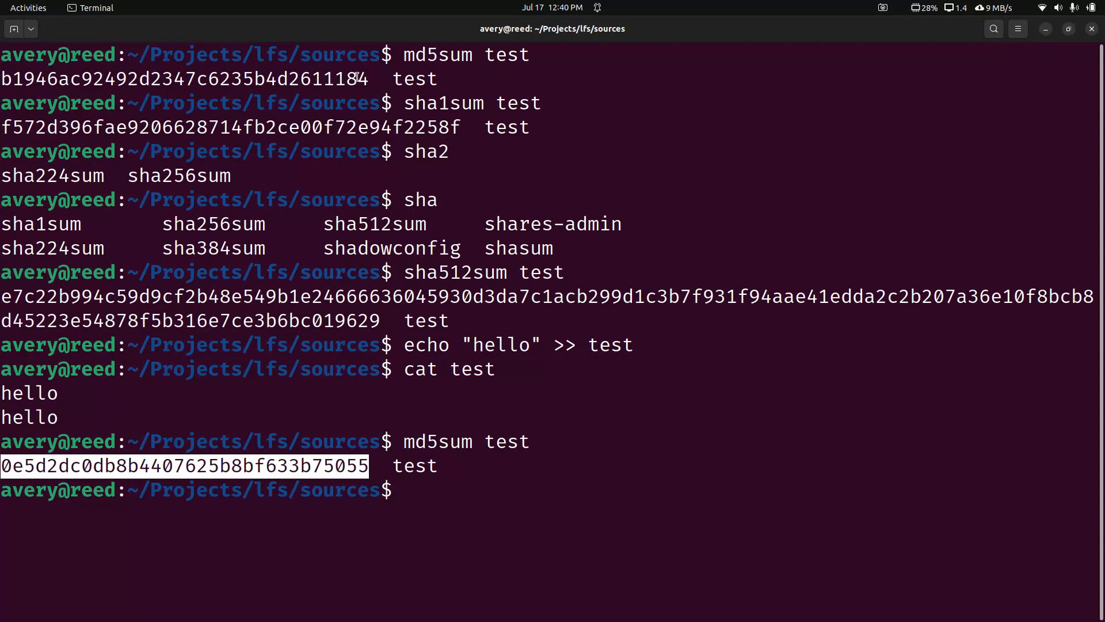
pyautogui.moveTo(369, 79); pyautogui.dragTo(311, 79)
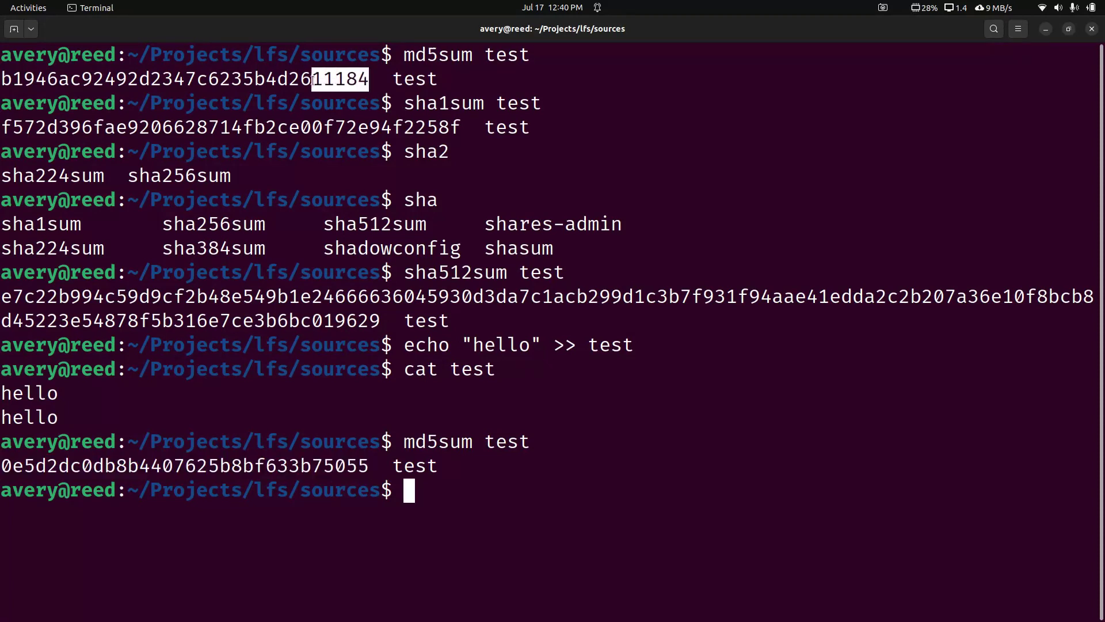
pyautogui.doubleClick(364, 79)
pyautogui.doubleClick(52, 466)
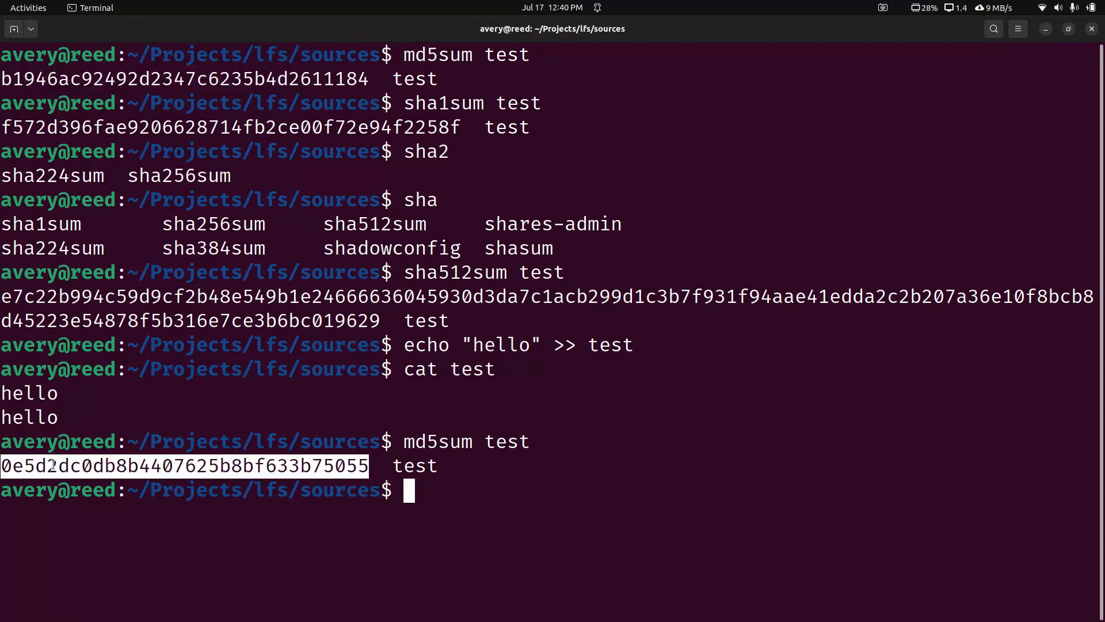
# Step: Overwrite test with a single hello and confirm its md5 matches the original again
pyautogui.press('Up')
pyautogui.press('Up')
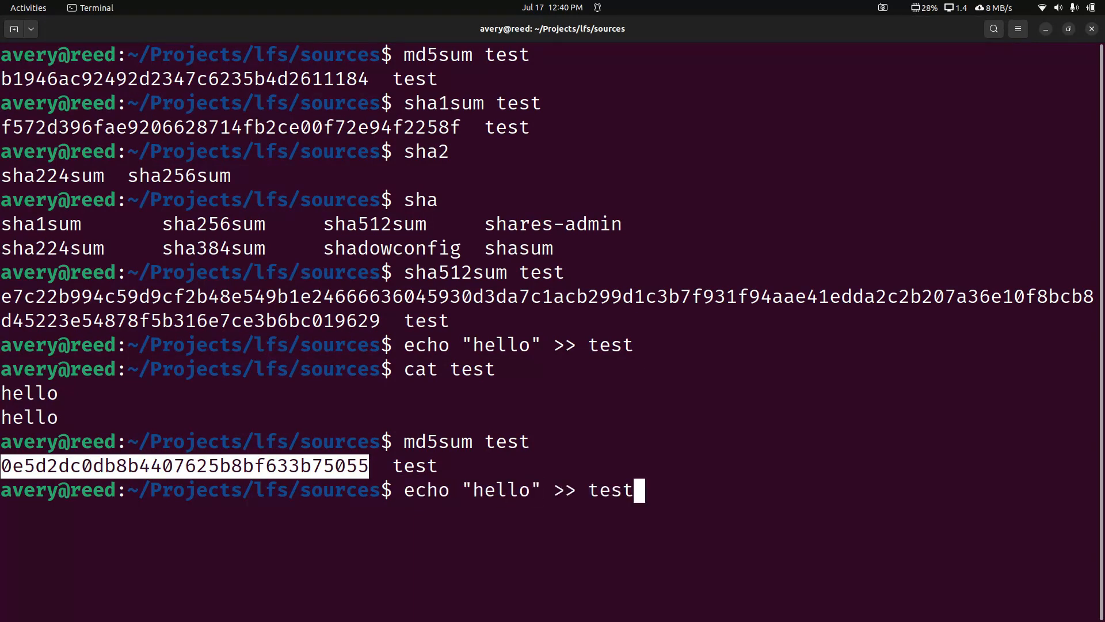
pyautogui.hotkey('ctrl', 'Left')
pyautogui.press('Left')
pyautogui.press('Left')
pyautogui.press('BackSpace')
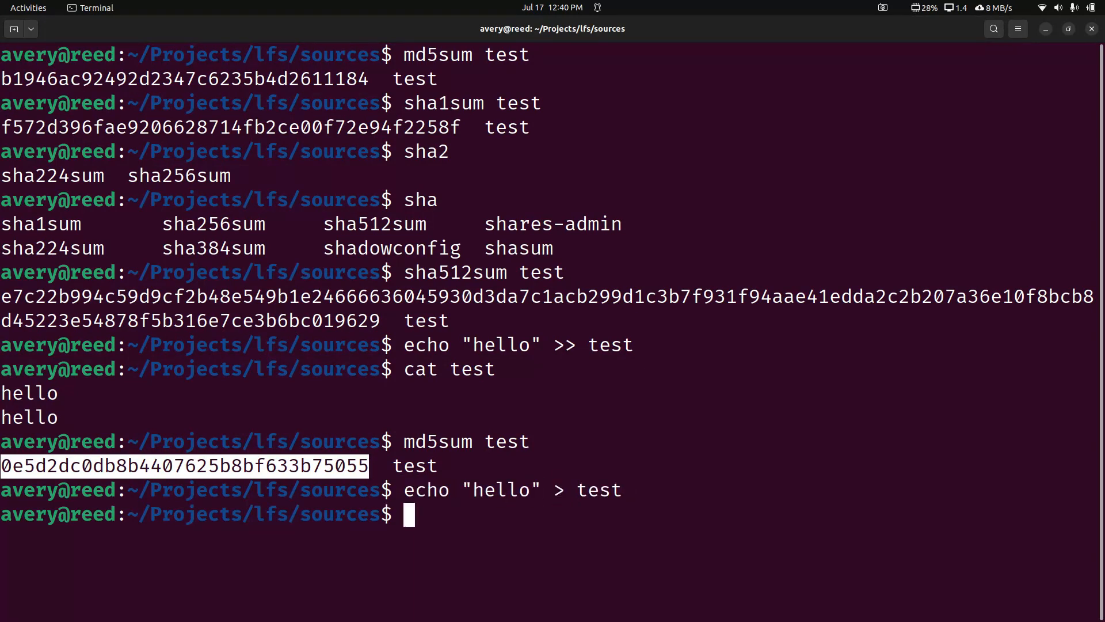
pyautogui.write('md5sum test')
pyautogui.press('Return')
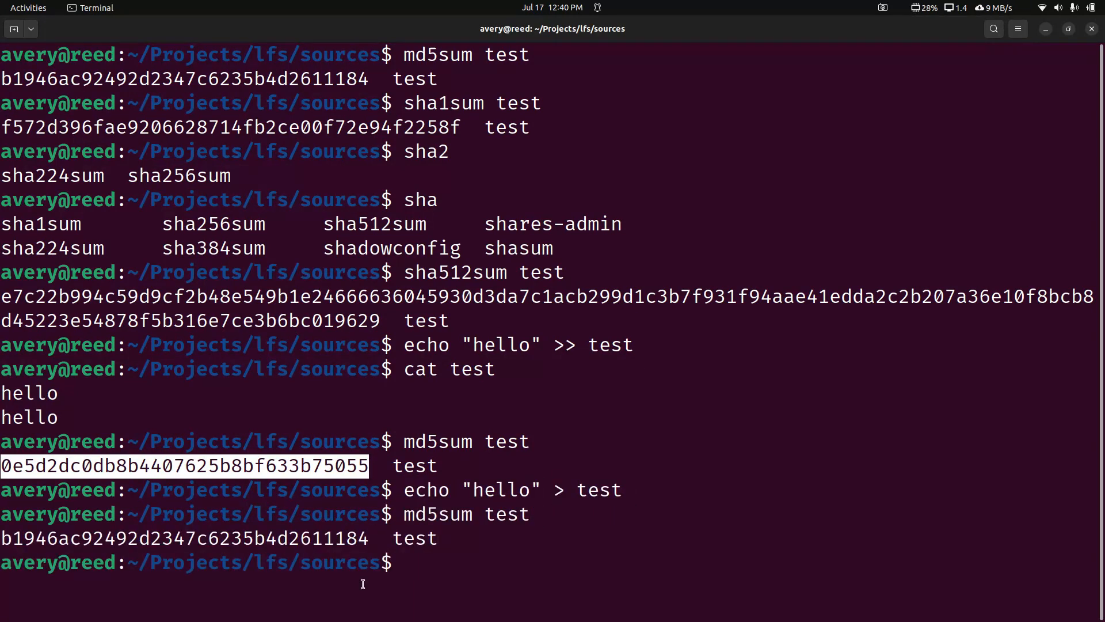
pyautogui.doubleClick(303, 538)
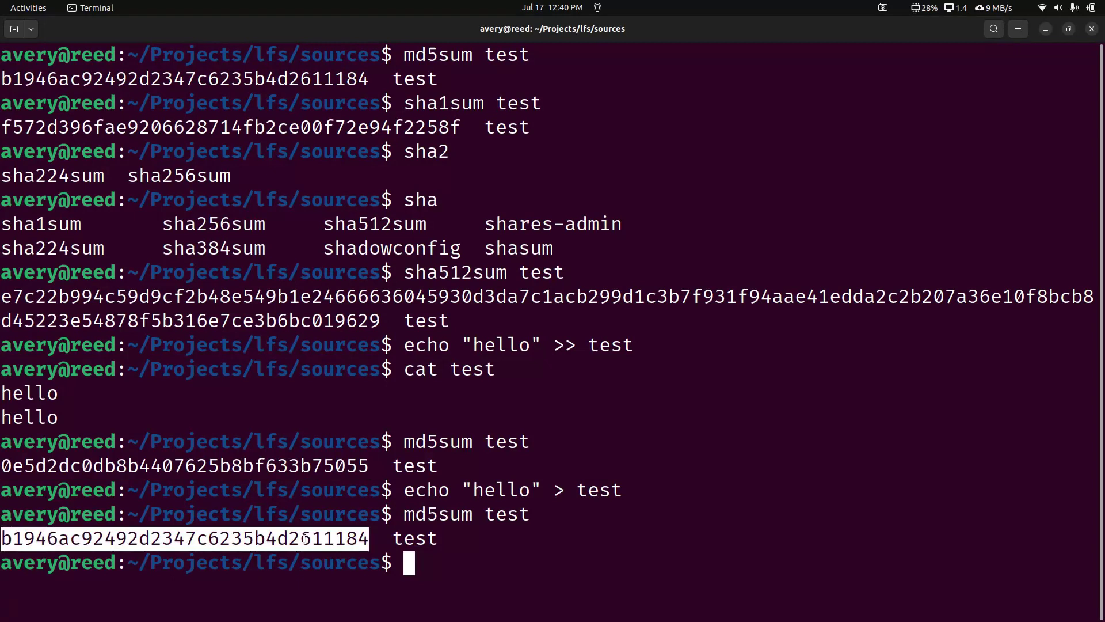
pyautogui.doubleClick(259, 79)
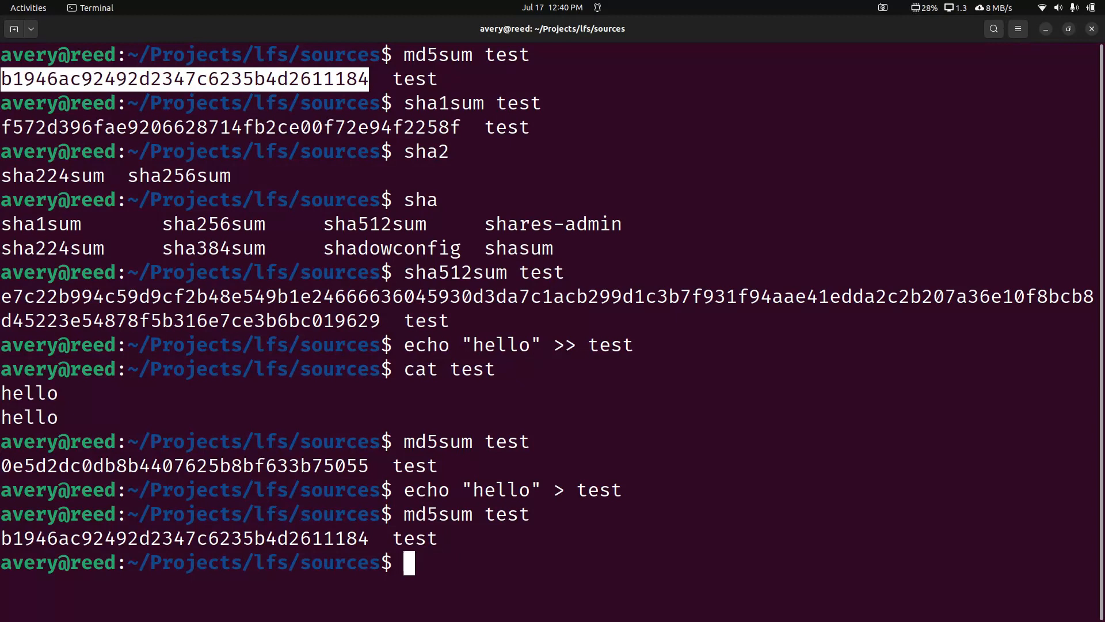
pyautogui.press('Up')
pyautogui.press('Up')
pyautogui.press('Up')
pyautogui.press('Up')
# Step: Append hello to test once more with >>
pyautogui.press('Left')
pyautogui.press('Left')
pyautogui.press('Left')
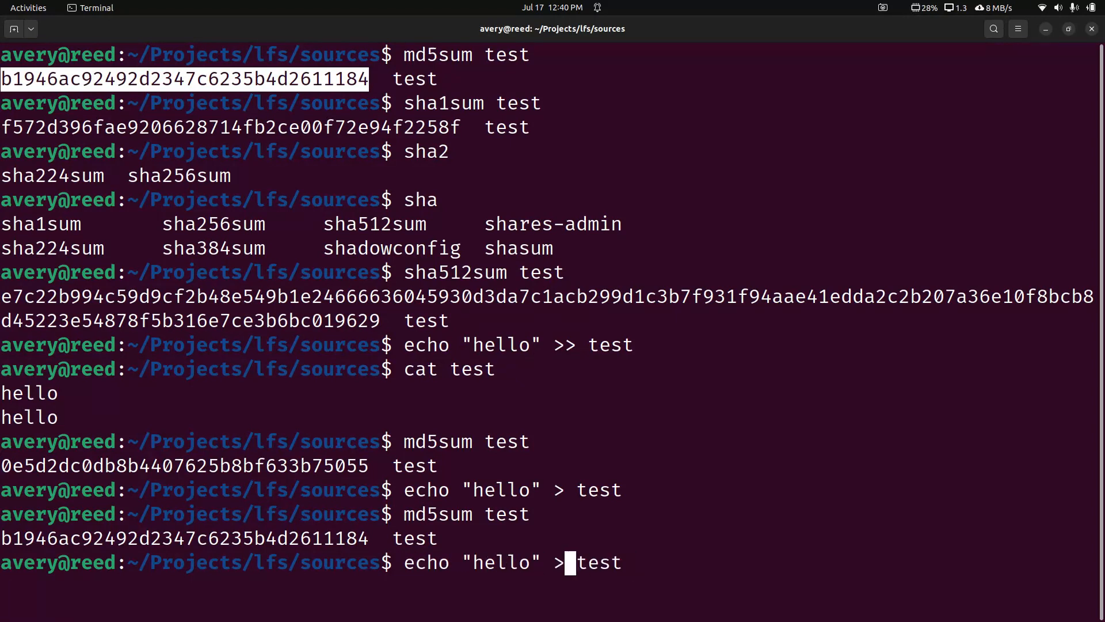
pyautogui.write('>')
pyautogui.press('Return')
pyautogui.press('Up')
pyautogui.press('Up')
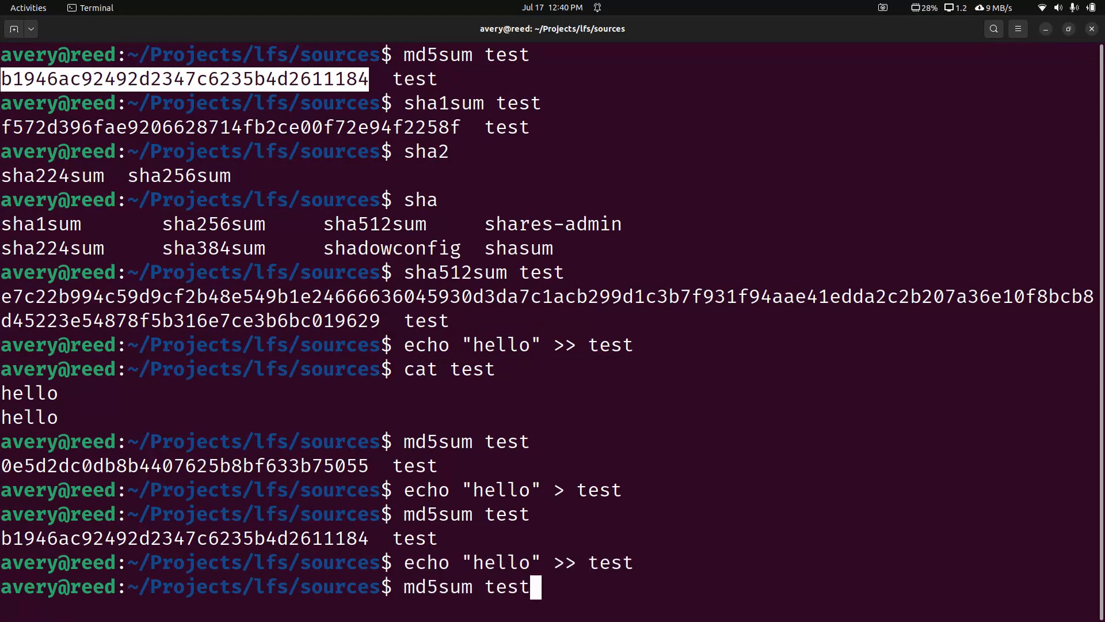
pyautogui.press('Up')
pyautogui.hotkey('ctrl', 'c')
pyautogui.write('sha1')
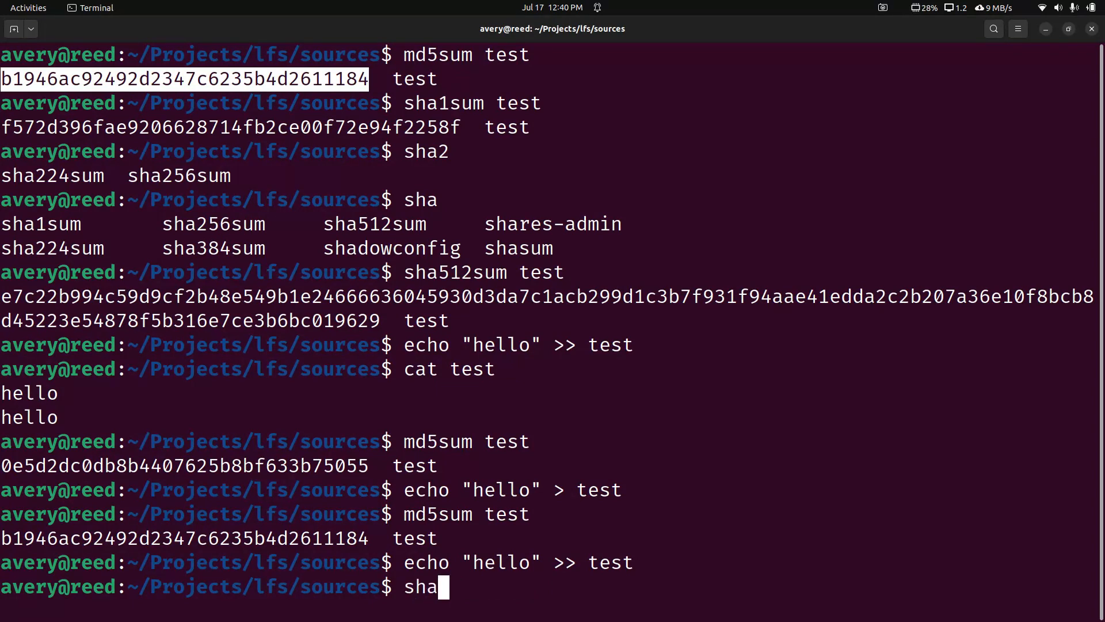
# Step: Compute sha1sum of test and compare the new hash against the earlier SHA-1
pyautogui.press('Tab')
pyautogui.write('test')
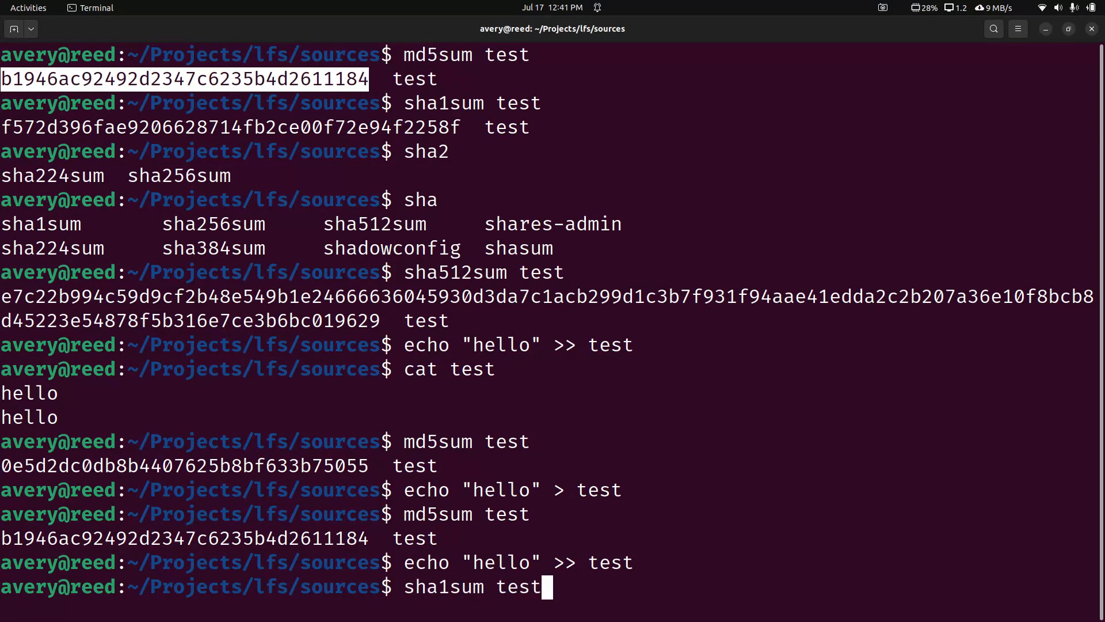
pyautogui.press('Return')
pyautogui.doubleClick(189, 566)
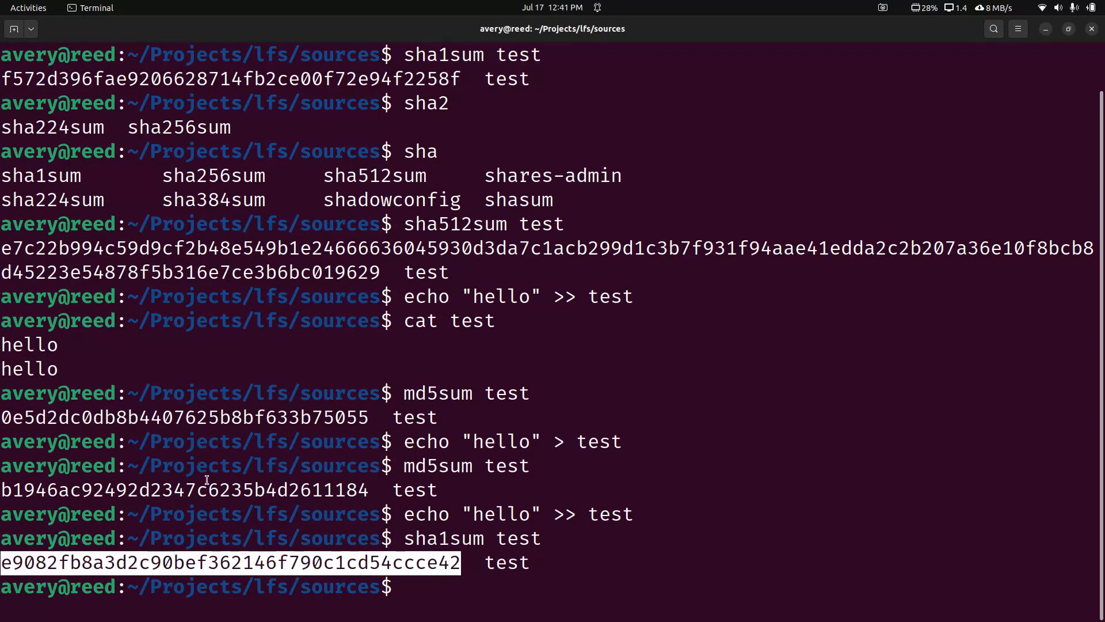
pyautogui.doubleClick(302, 78)
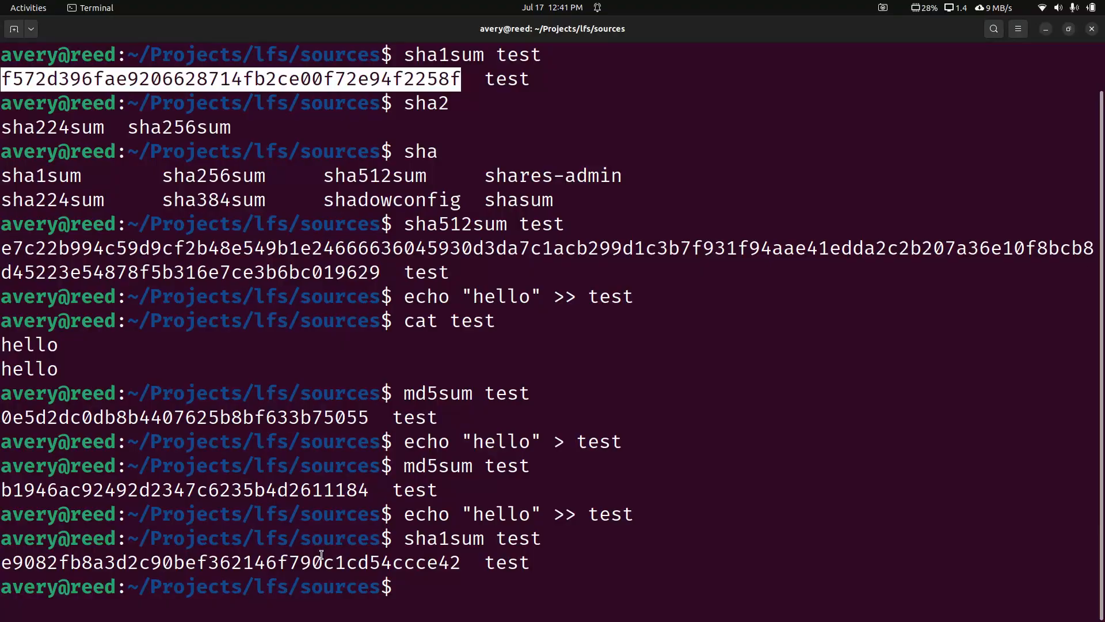
pyautogui.hotkey('alt', 'Tab')
# Step: Show the SHA256SUMS file on the Ubuntu releases page and highlight the desktop ISO hash
pyautogui.click(207, 23)
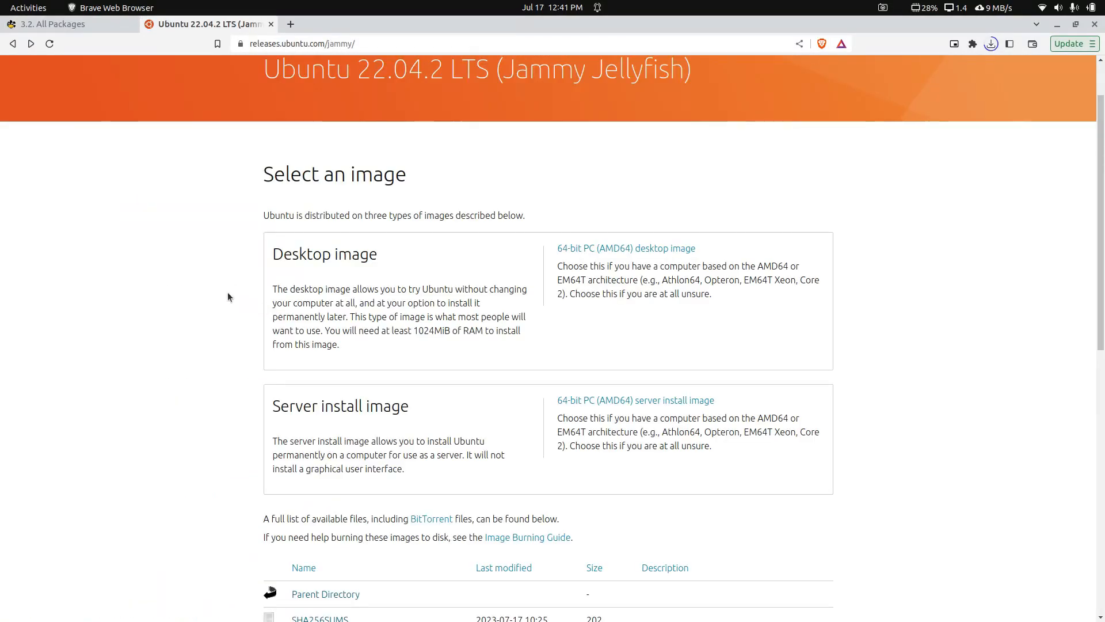
pyautogui.scroll(-1, 192, 293)
pyautogui.scroll(-3, 211, 317)
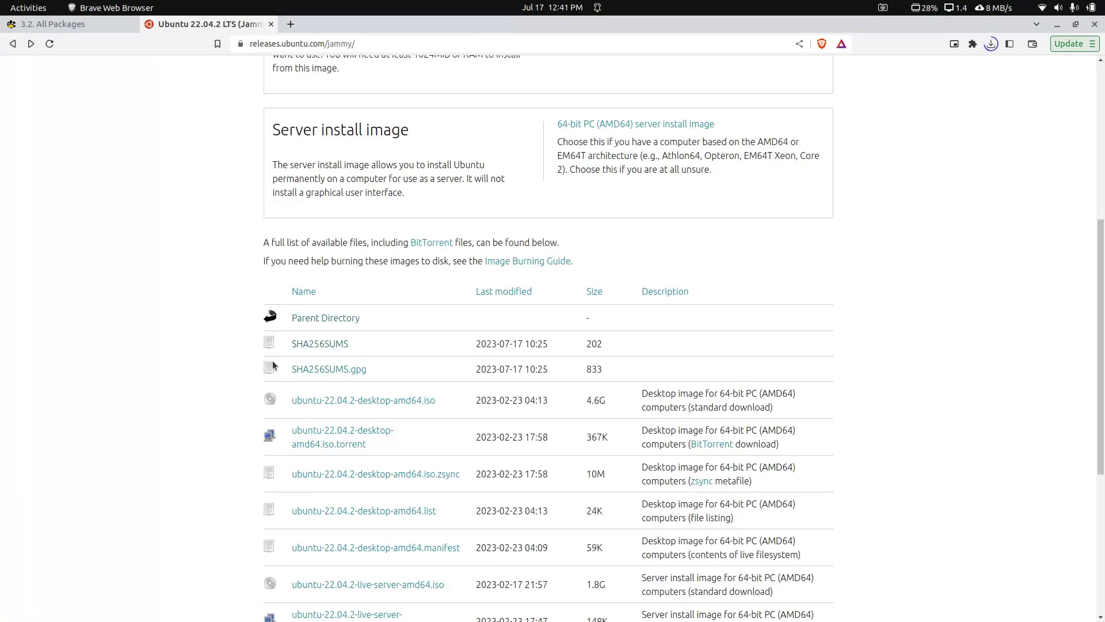
pyautogui.click(325, 343)
pyautogui.doubleClick(78, 67)
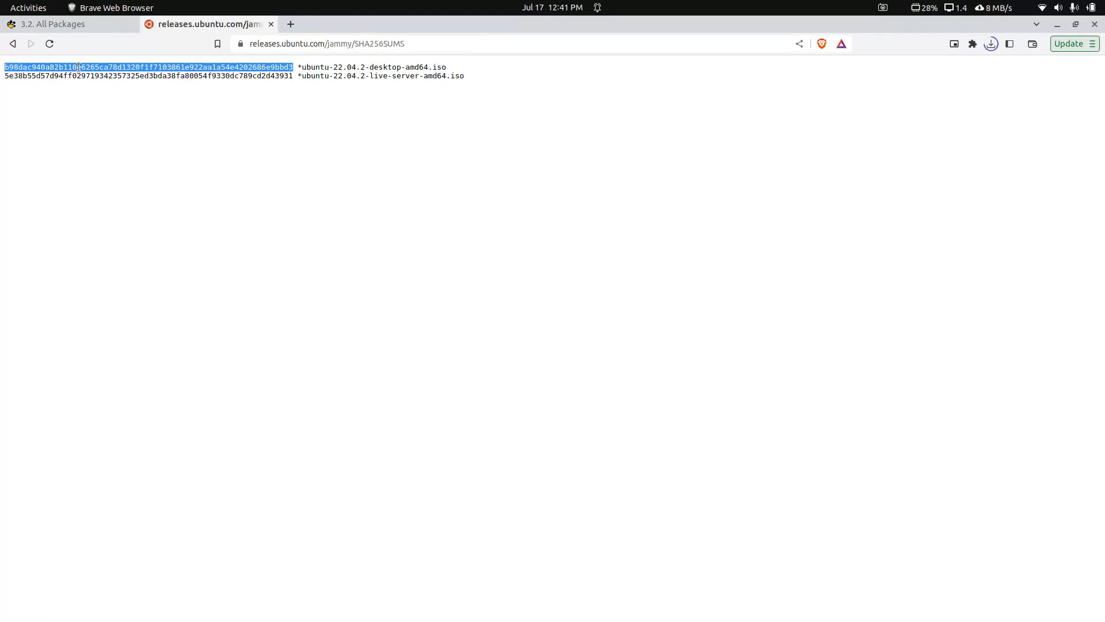
# Step: Look at the Acl MD5 sum on the LFS packages page, then return to the terminal
pyautogui.hotkey('ctrl', 'Tab')
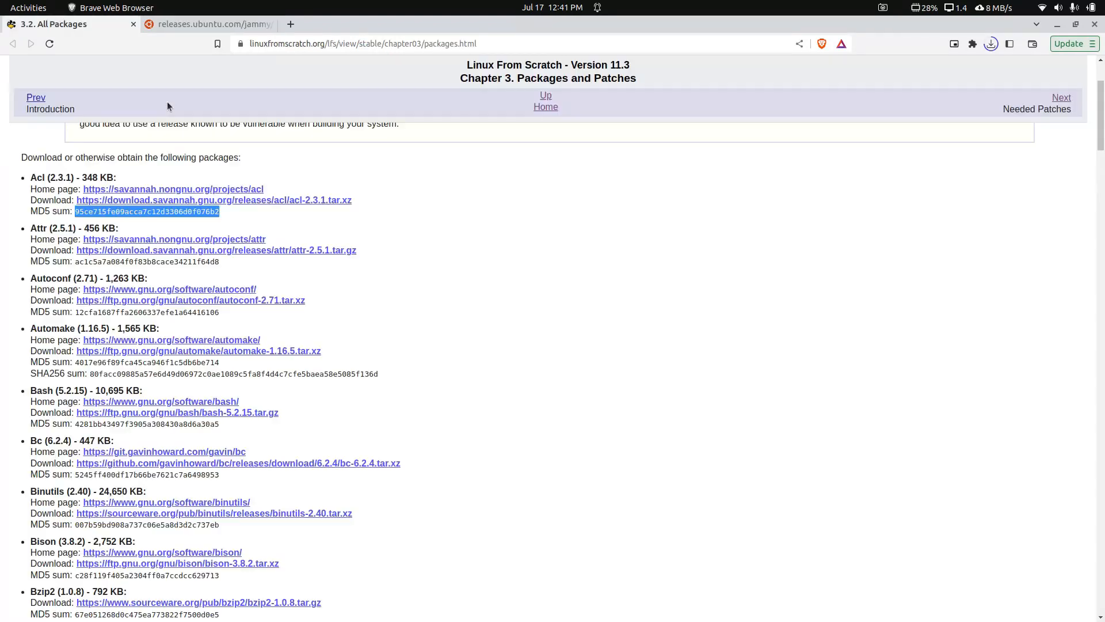
pyautogui.click(348, 183)
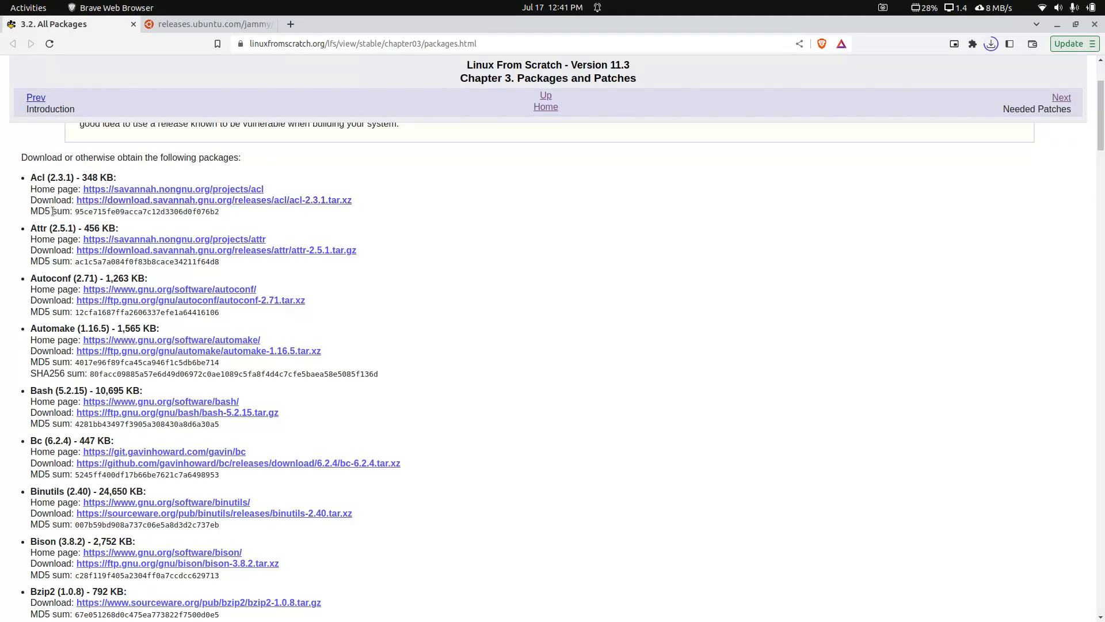
pyautogui.doubleClick(86, 211)
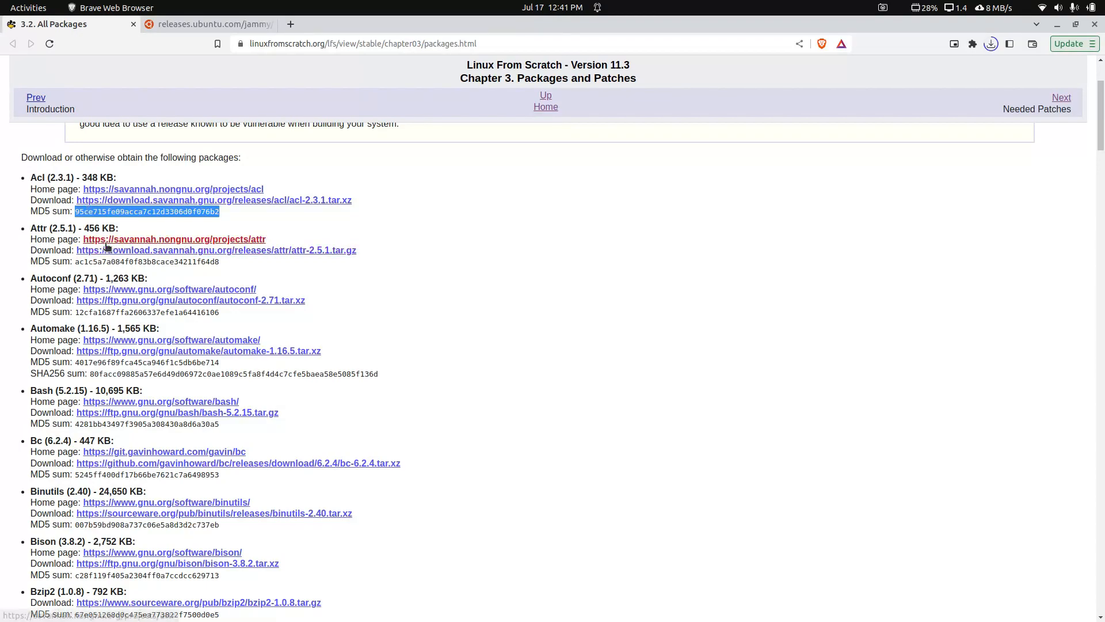
pyautogui.hotkey('alt', 'Tab')
pyautogui.write('ls')
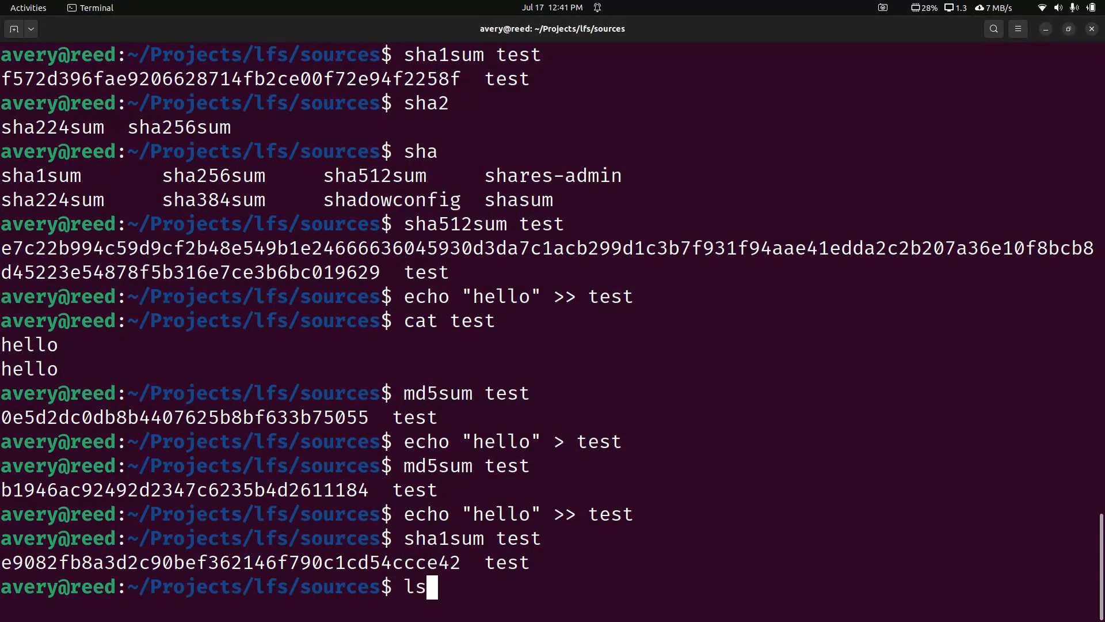
# Step: List the sources folder and compute md5sum of vim-9.0.1273.tar.xz
pyautogui.press('Return')
pyautogui.doubleClick(440, 224)
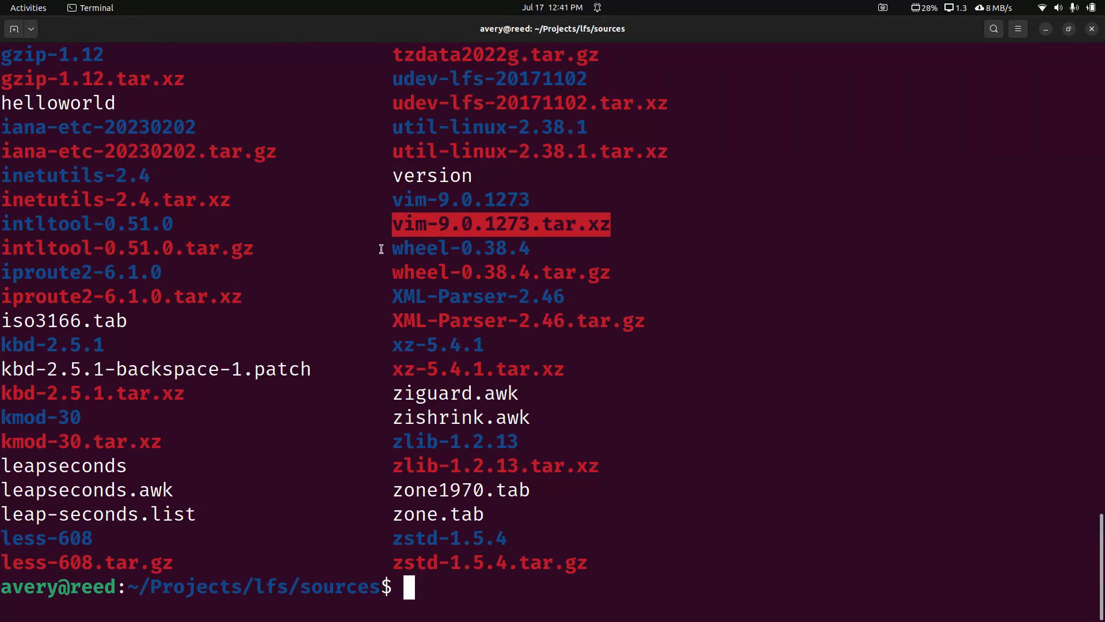
pyautogui.hotkey('alt', 'Tab')
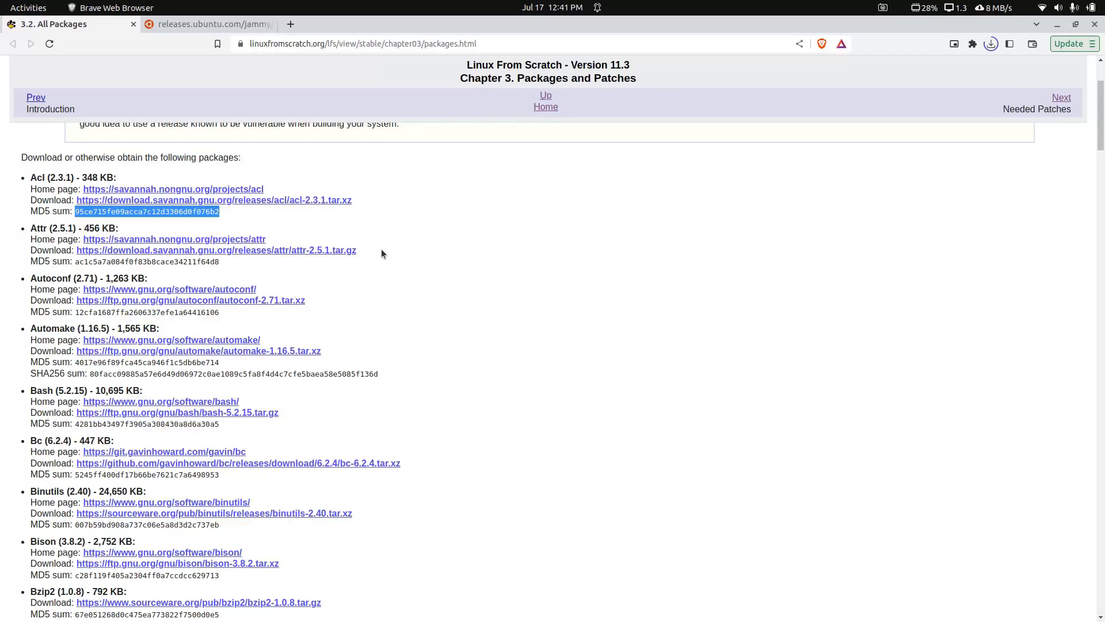
pyautogui.hotkey('alt', 'Tab')
pyautogui.write('md')
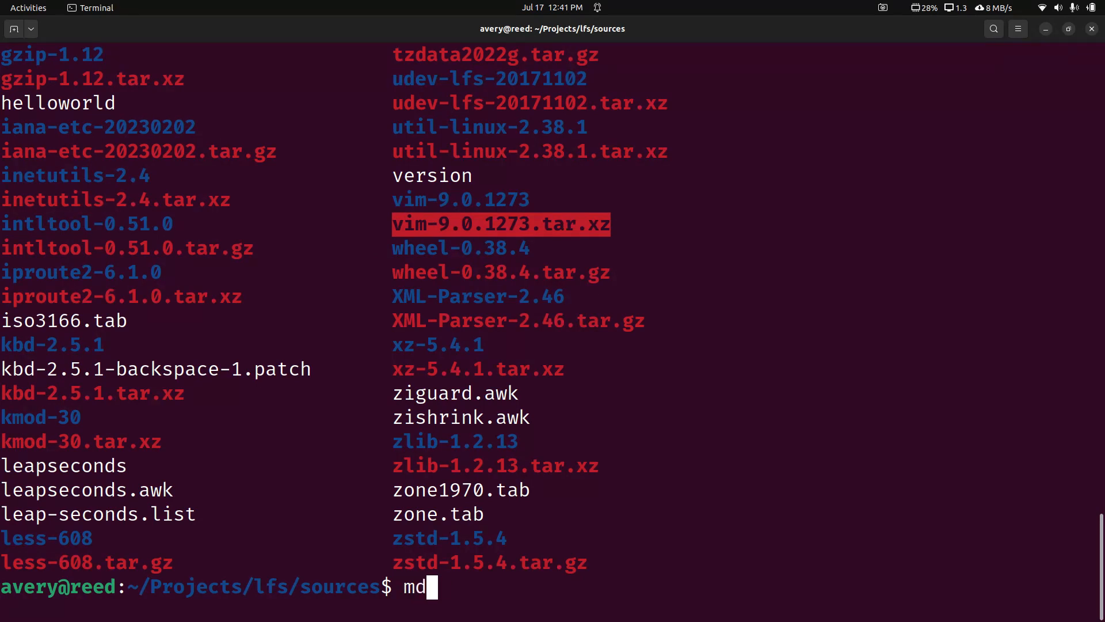
pyautogui.write('5sum vi')
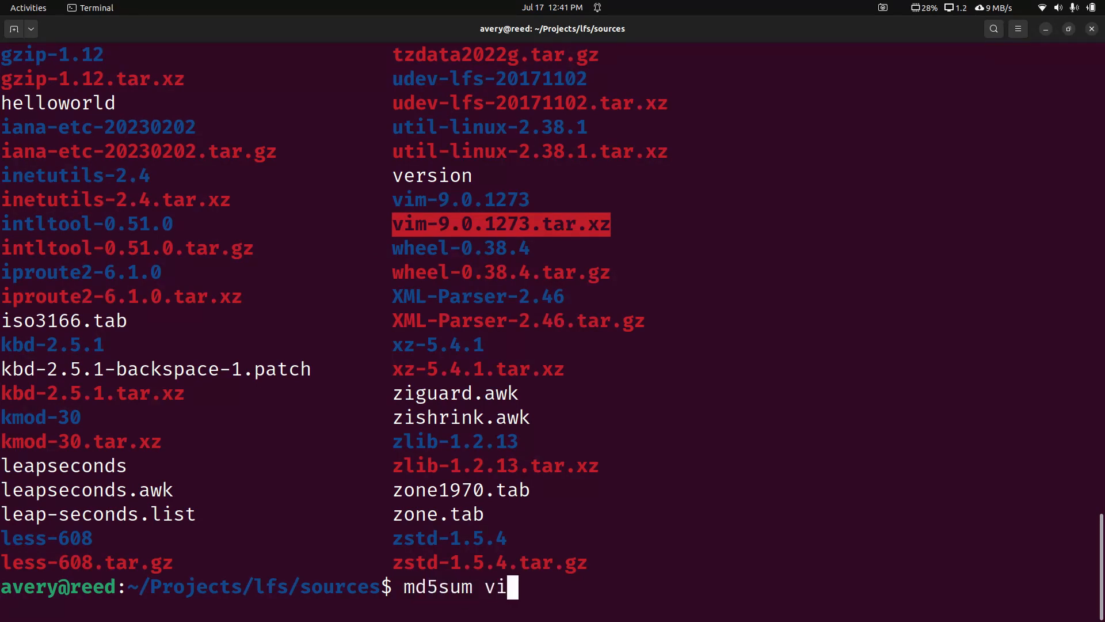
pyautogui.write('m')
pyautogui.press('Tab')
pyautogui.write('.')
pyautogui.press('Tab')
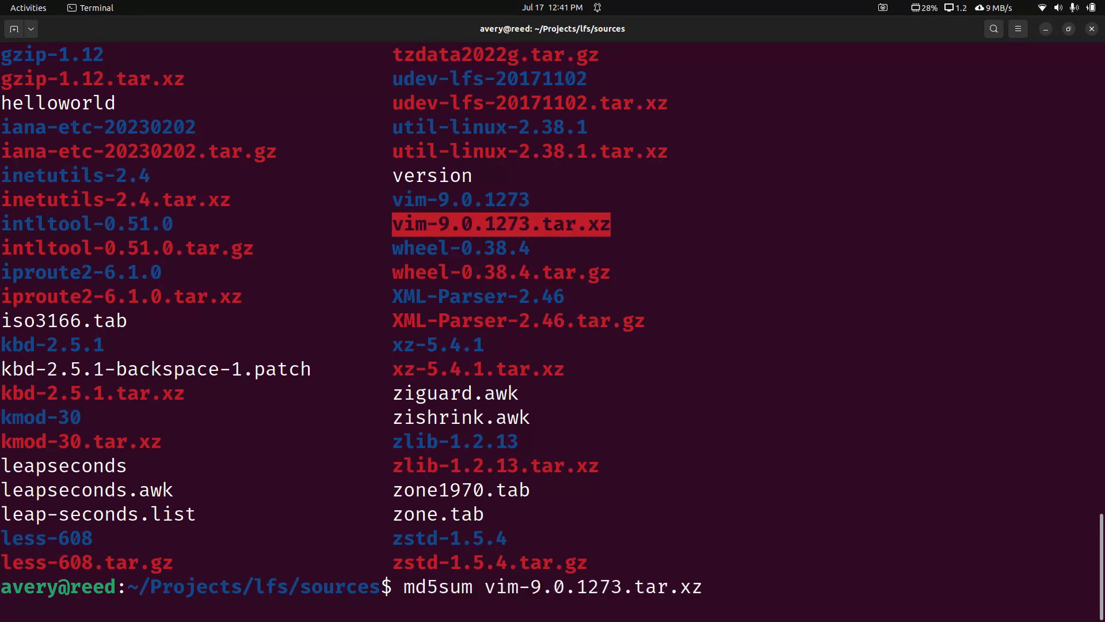
pyautogui.press('Return')
# Step: Copy the vim hash and find it on the LFS packages page under the Vim entry
pyautogui.doubleClick(184, 563)
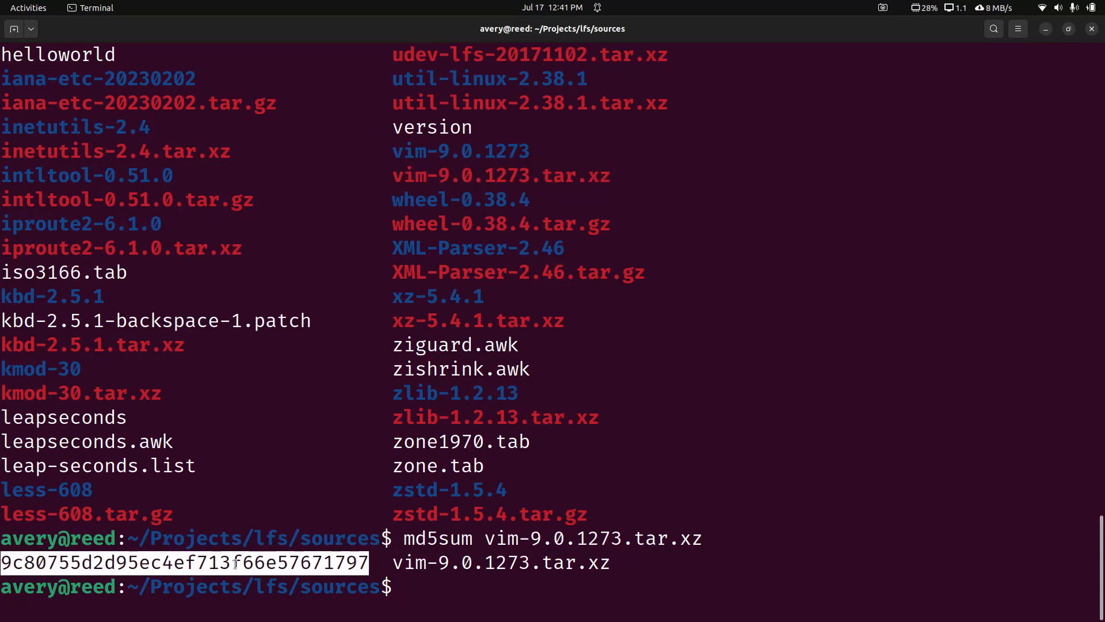
pyautogui.hotkey('ctrl', 'c')
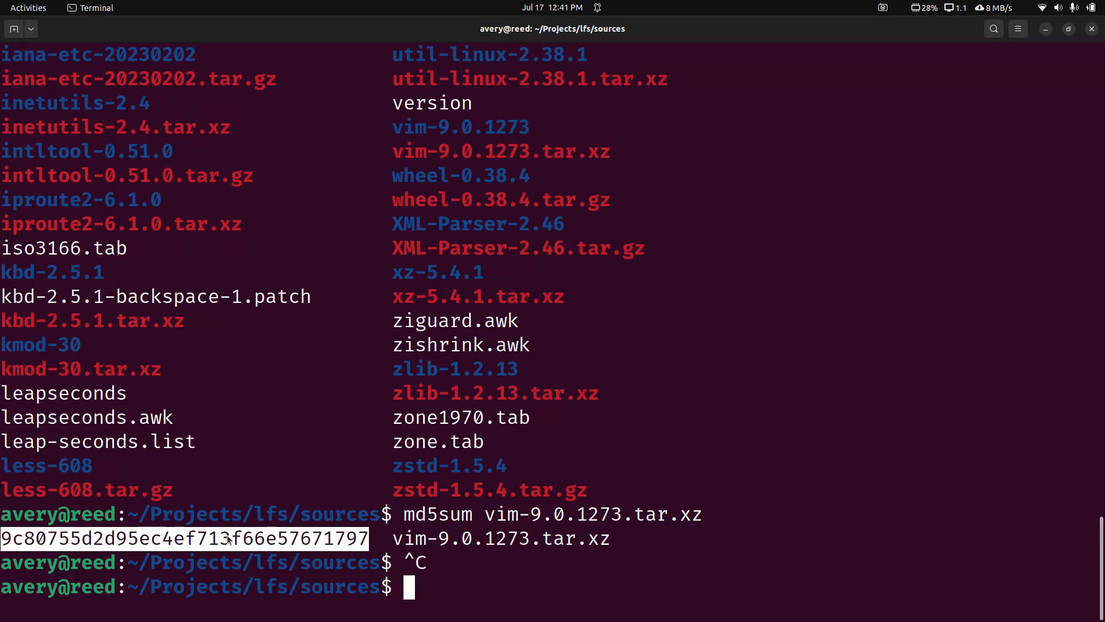
pyautogui.hotkey('alt', 'Tab')
pyautogui.hotkey('ctrl', 'f')
pyautogui.hotkey('ctrl', 'v')
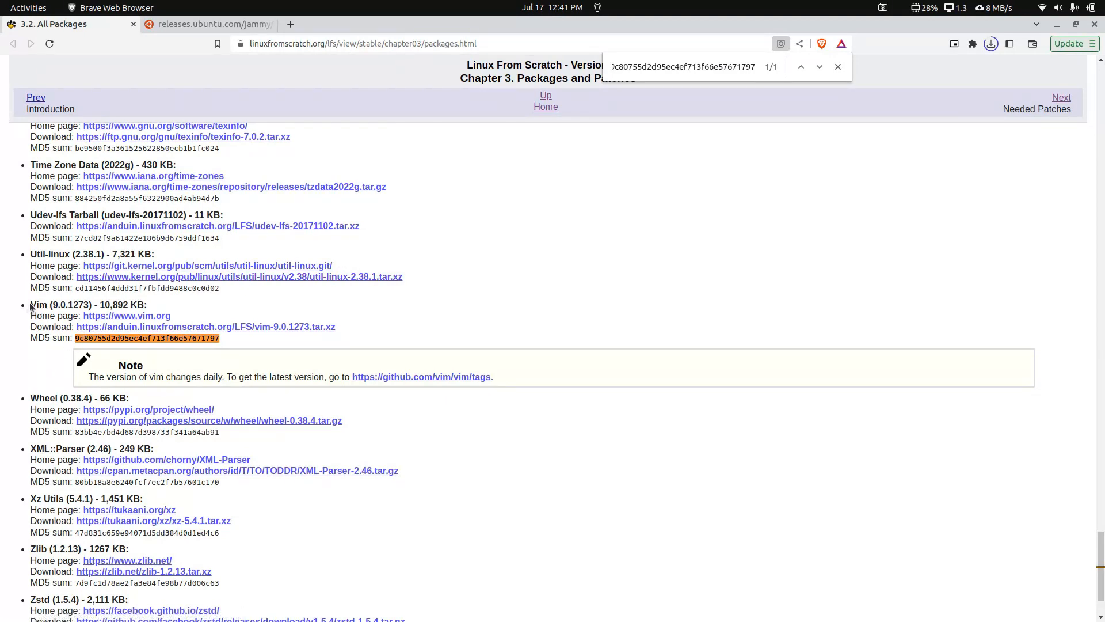
pyautogui.moveTo(30, 304); pyautogui.dragTo(146, 305)
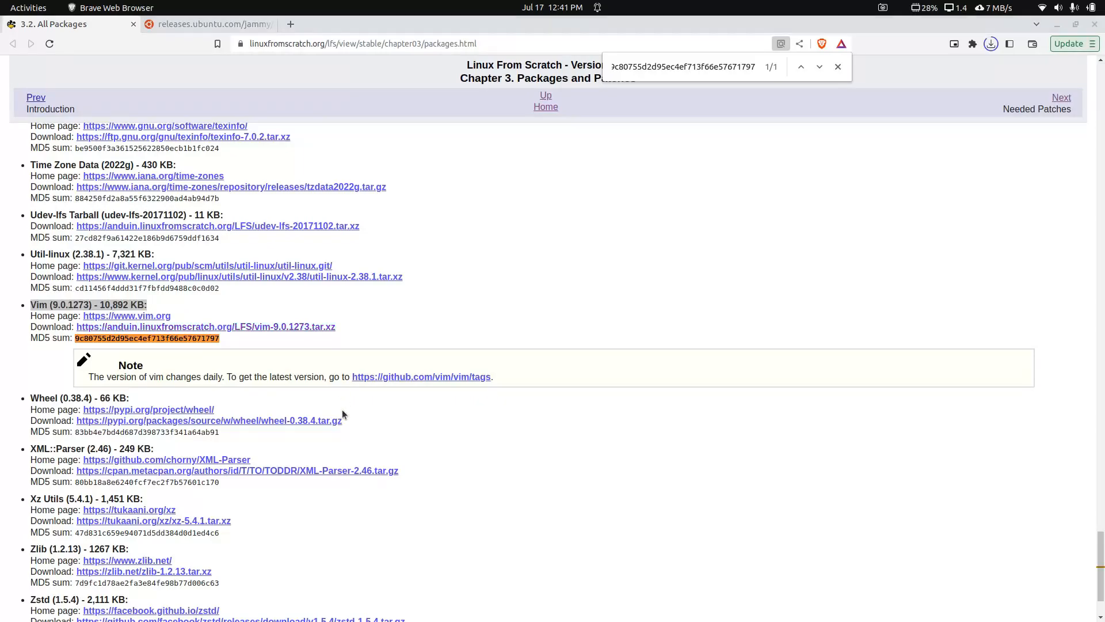
pyautogui.hotkey('alt', 'Tab')
# Step: Compute md5sum of kbd-2.5.1.tar.xz and select the resulting hash
pyautogui.doubleClick(25, 324)
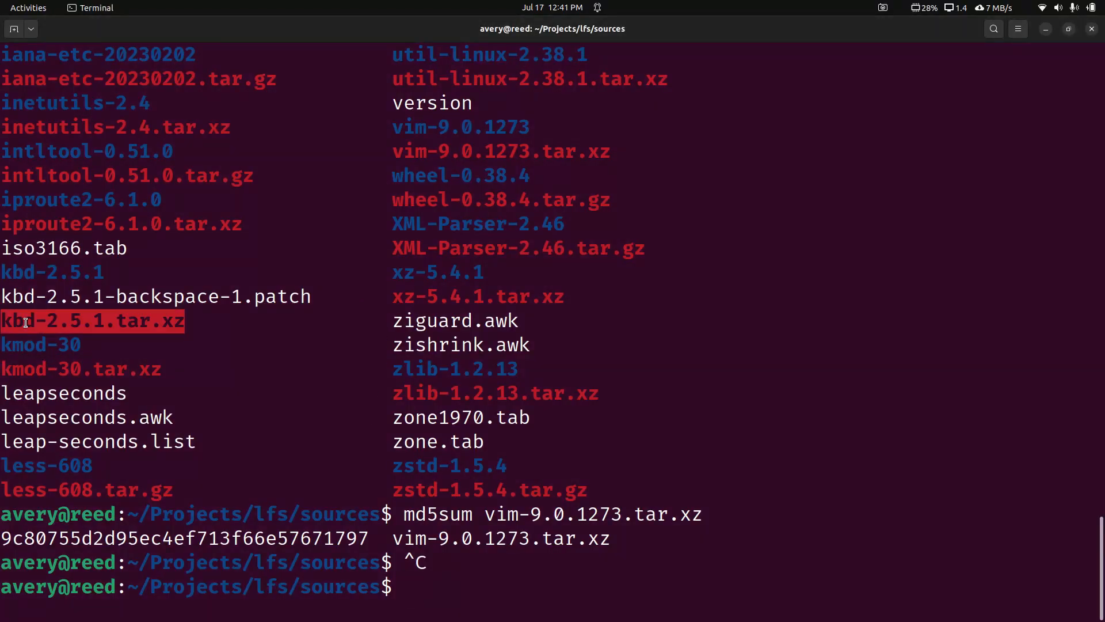
pyautogui.write('md5sum')
pyautogui.middleClick(79, 323)
pyautogui.press('Return')
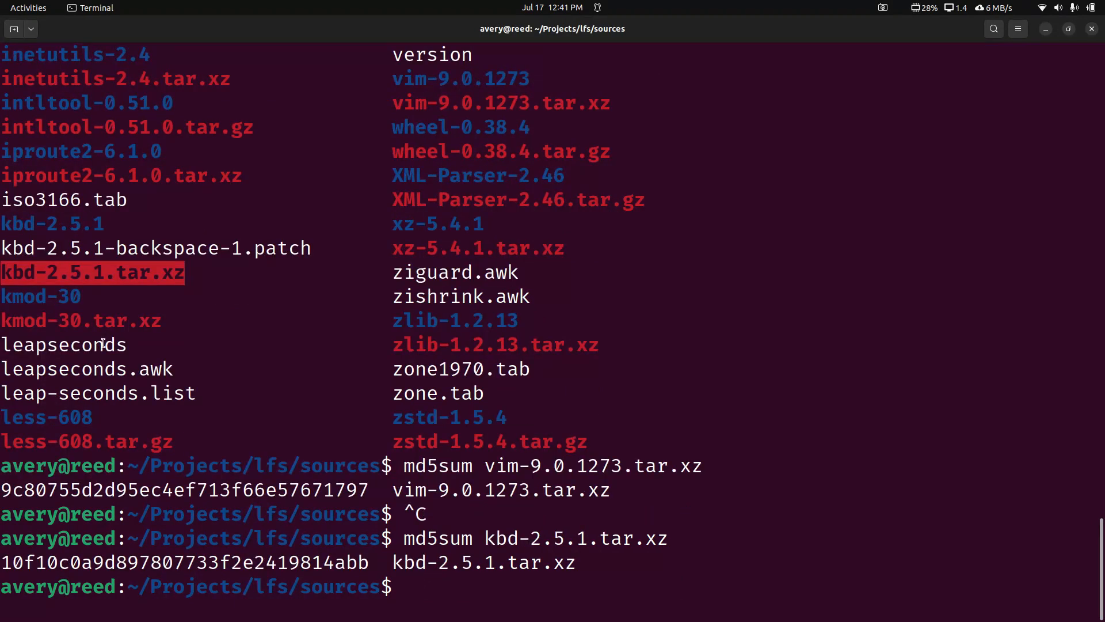
pyautogui.doubleClick(196, 562)
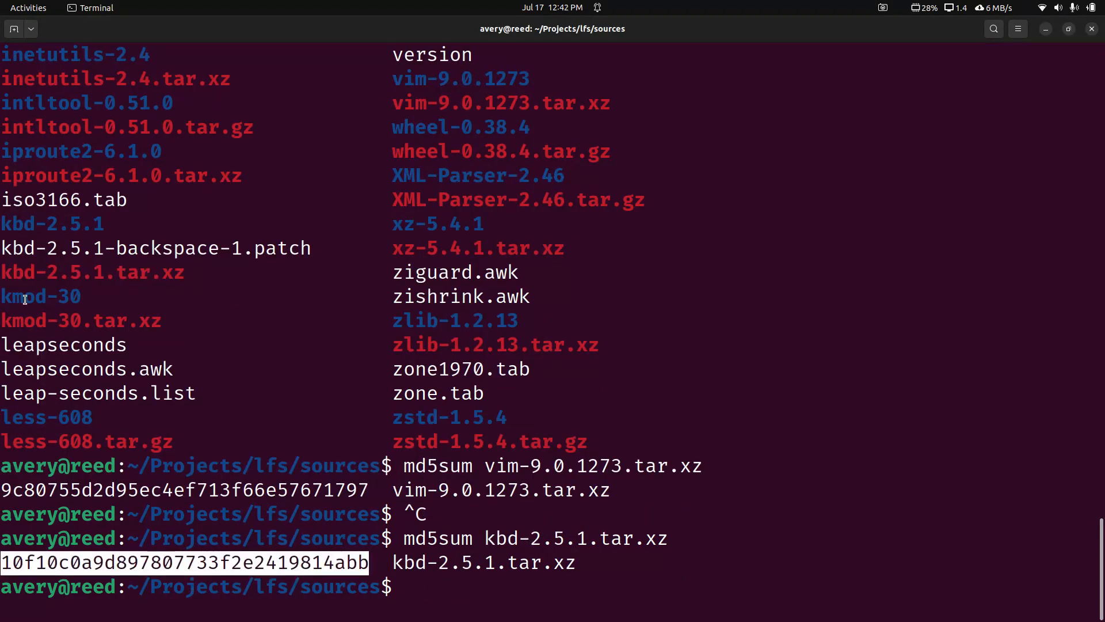
# Step: Search the LFS packages page for the kbd hash and confirm it matches the Kbd entry
pyautogui.hotkey('alt', 'Tab')
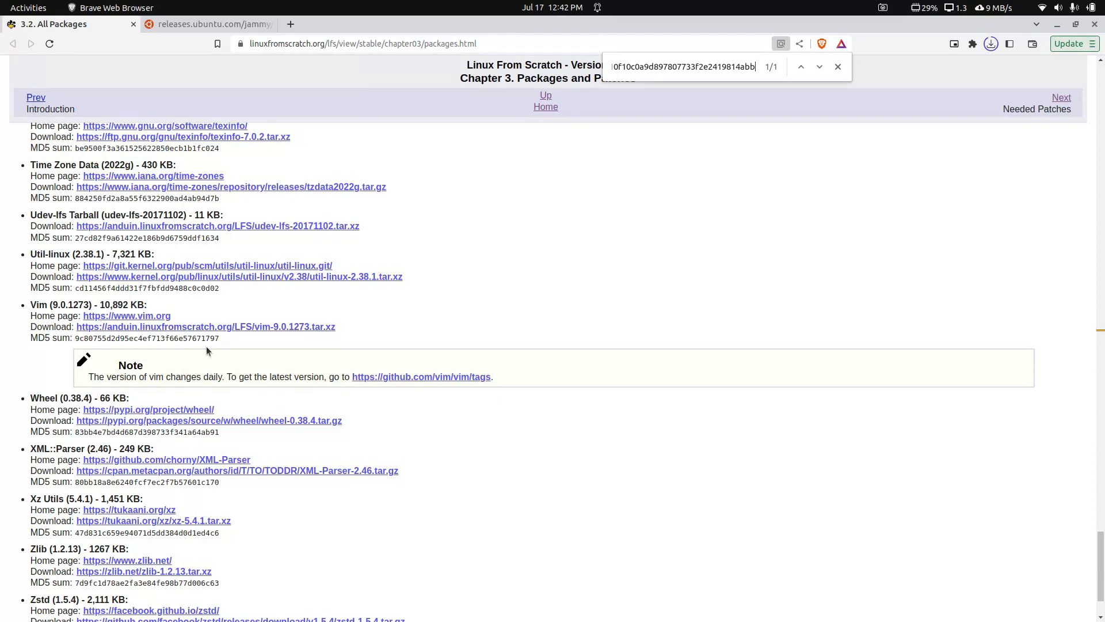
pyautogui.press('Return')
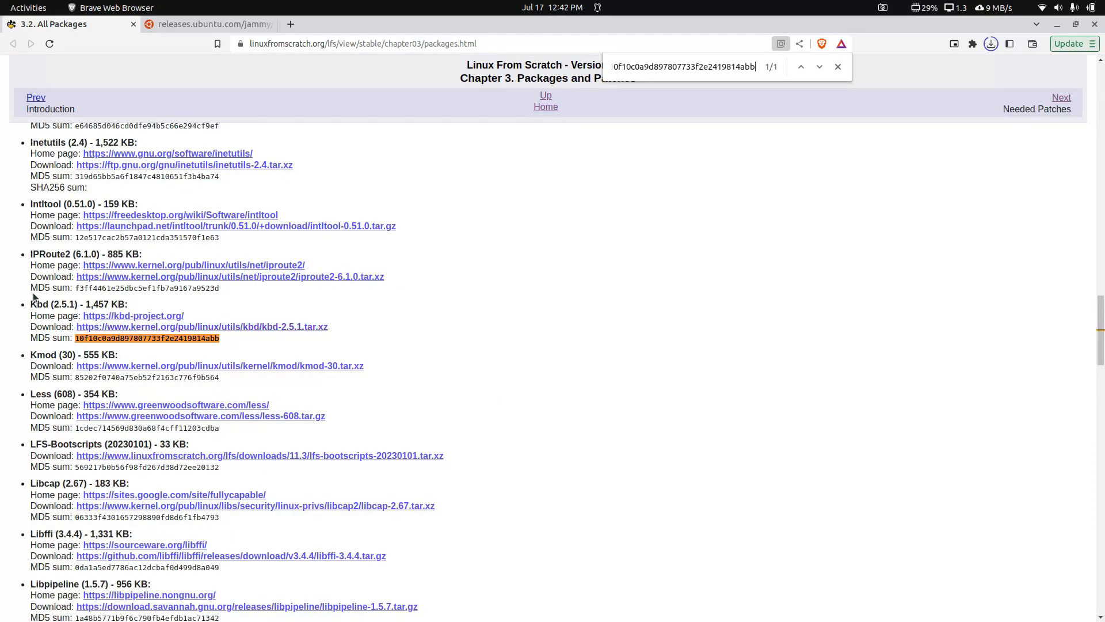
pyautogui.hotkey('alt', 'Tab')
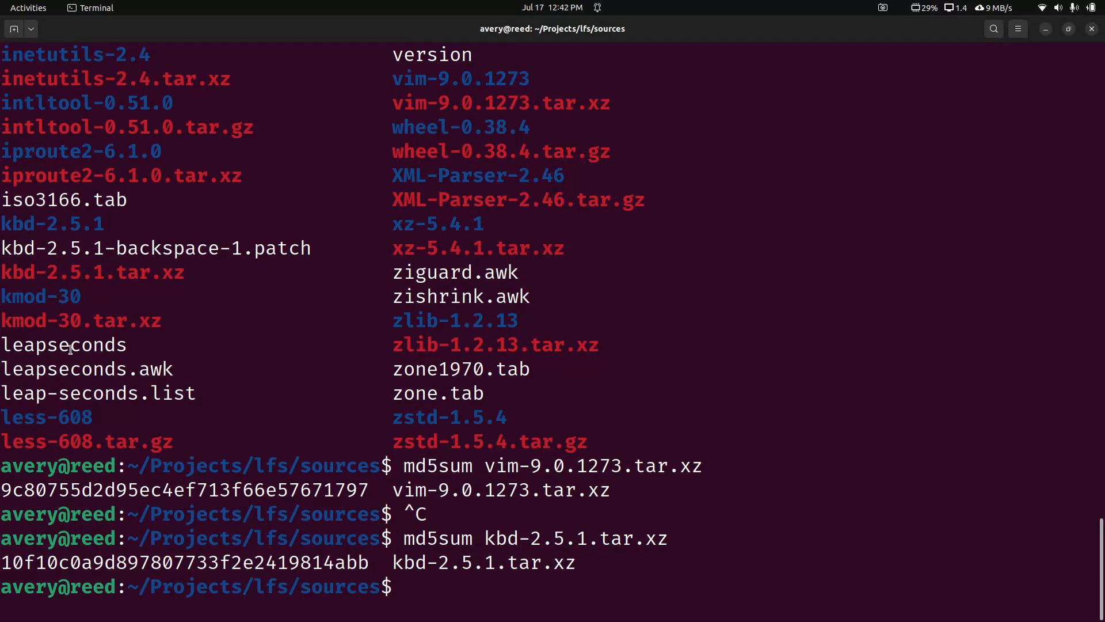
pyautogui.moveTo(161, 321); pyautogui.dragTo(2, 321)
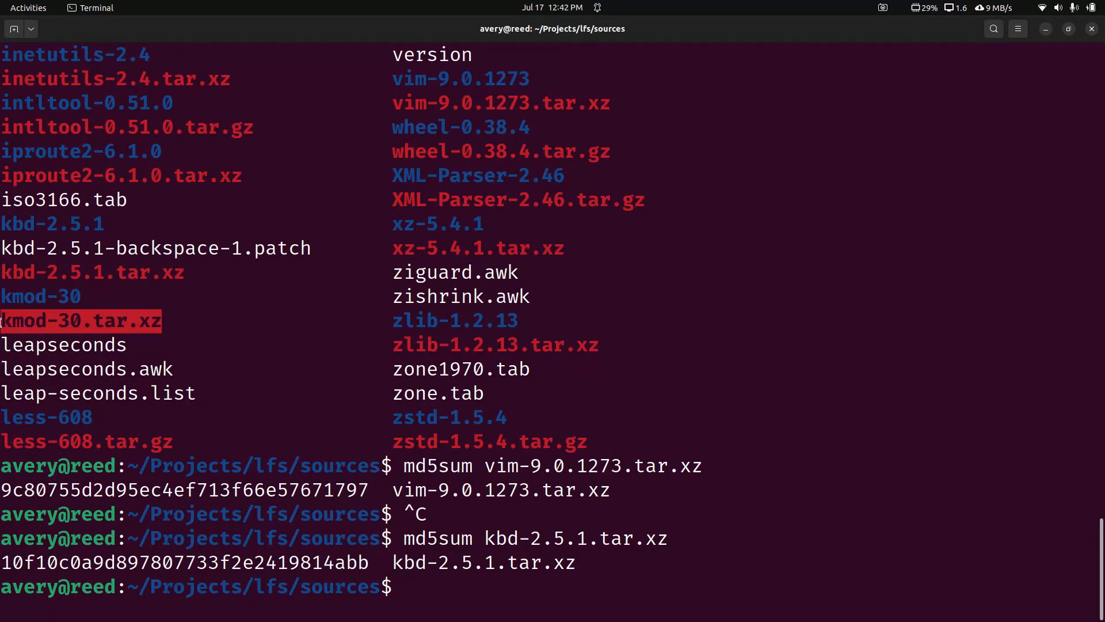
pyautogui.hotkey('alt', 'Tab')
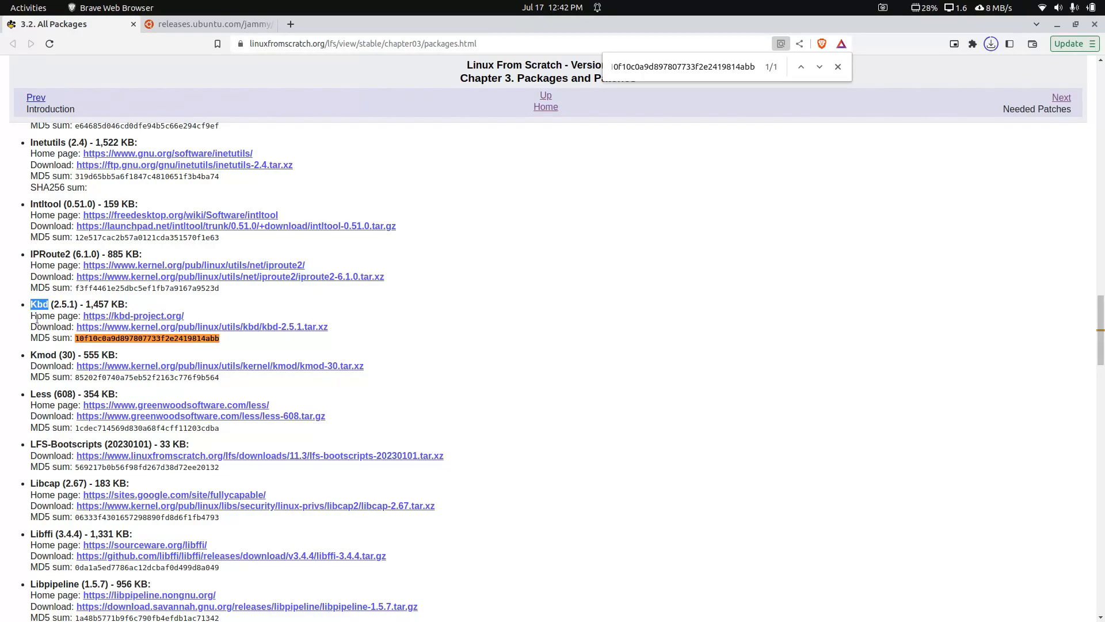
pyautogui.doubleClick(61, 338)
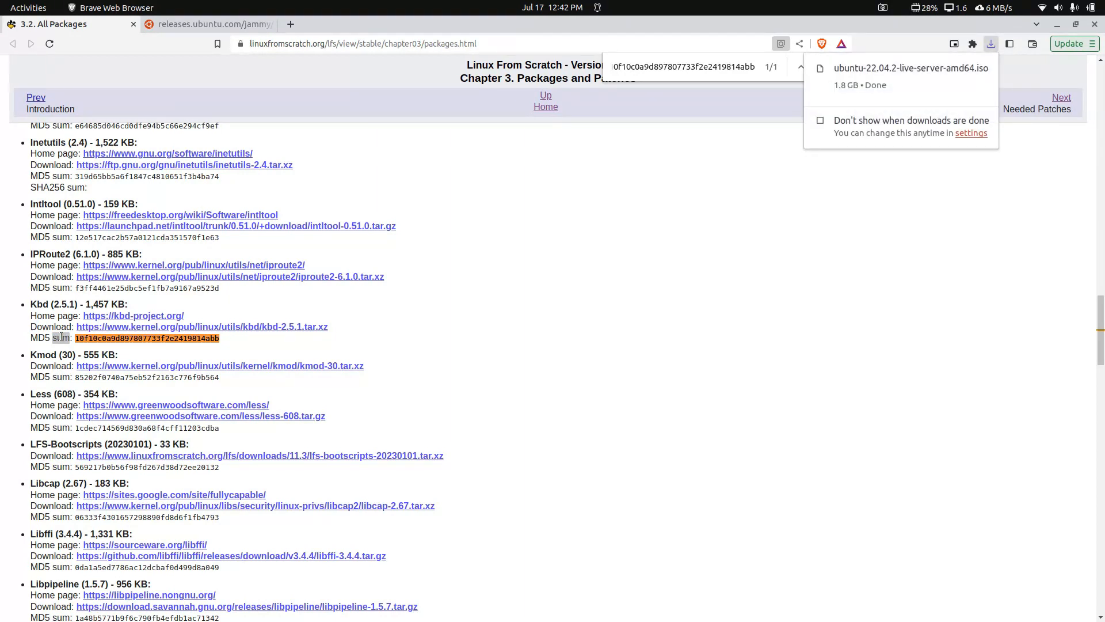
pyautogui.moveTo(889, 76)
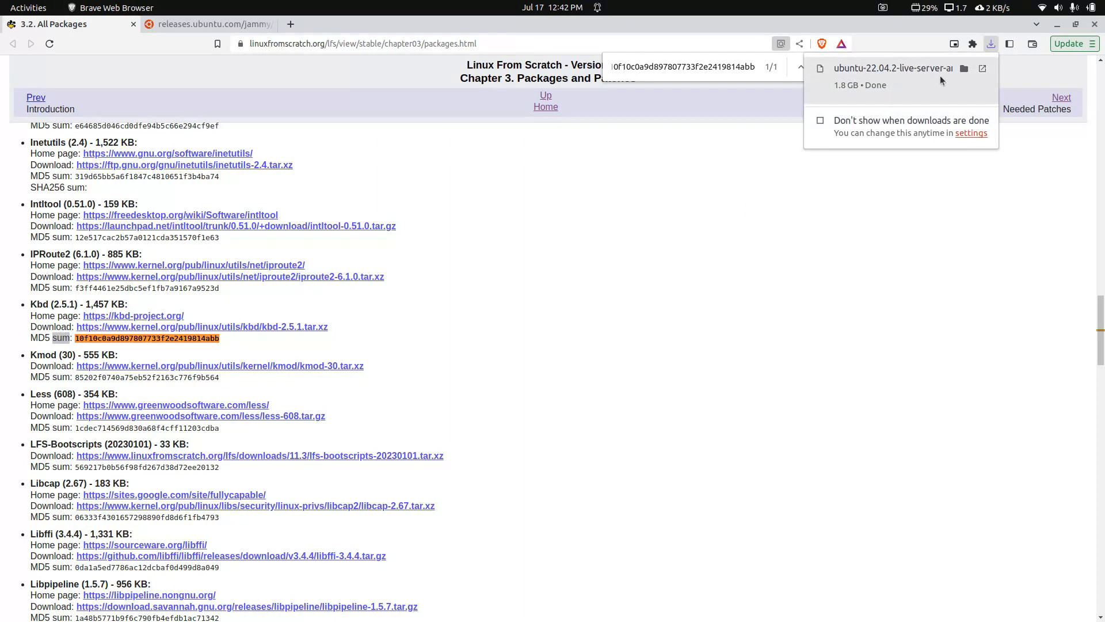
# Step: From ~, compute sha256sum of Downloads/ubuntu-22.04.2-live-server-amd64.iso, checking the ISO name in the browser's downloads
pyautogui.hotkey('alt', 'Tab')
pyautogui.write('c')
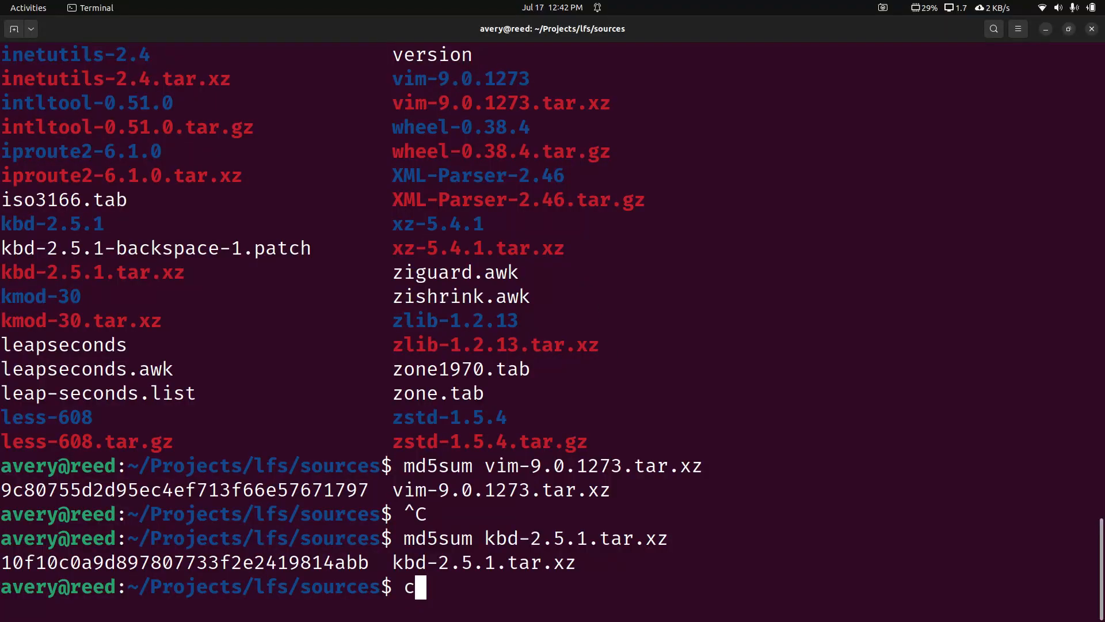
pyautogui.write('d ~')
pyautogui.press('Return')
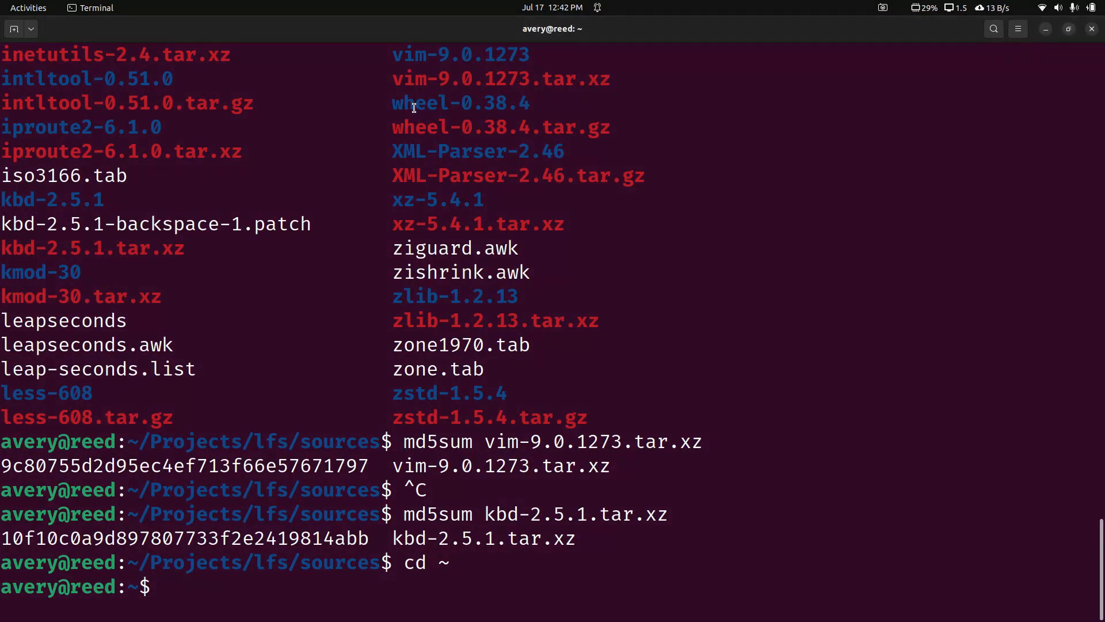
pyautogui.write('sha256')
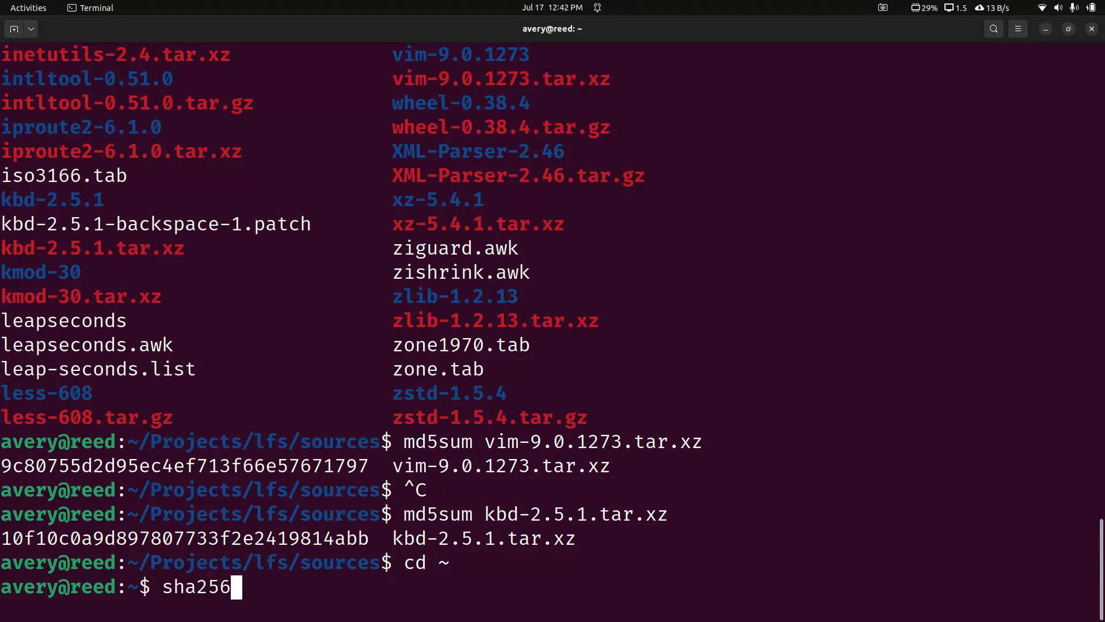
pyautogui.write('sum Down')
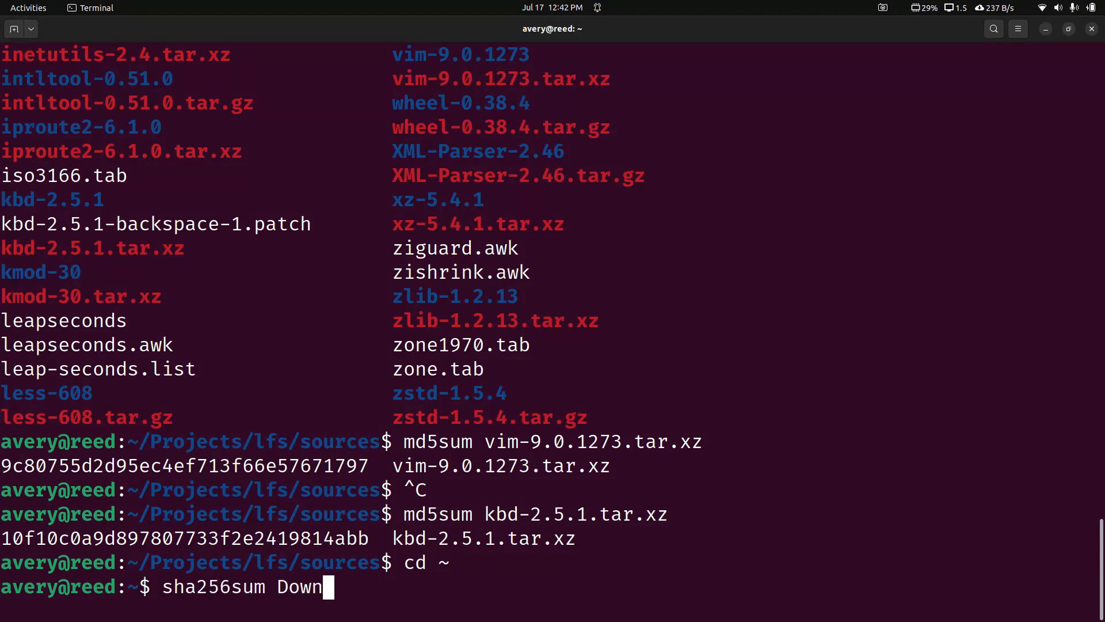
pyautogui.press('Tab')
pyautogui.write('ubuntu-2')
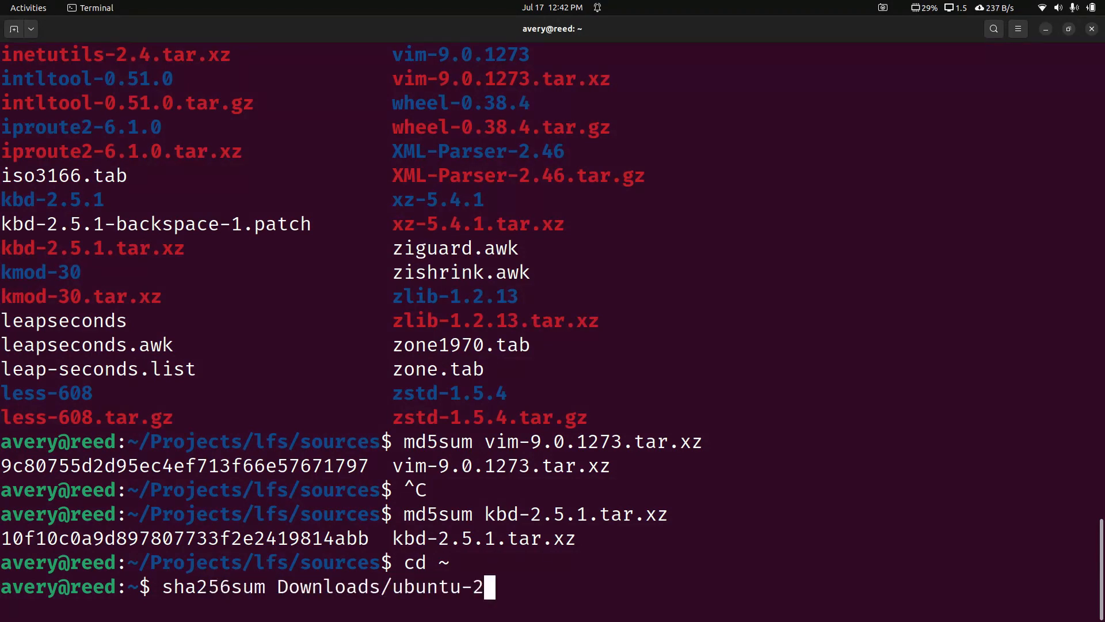
pyautogui.hotkey('alt', 'Tab')
pyautogui.click(990, 43)
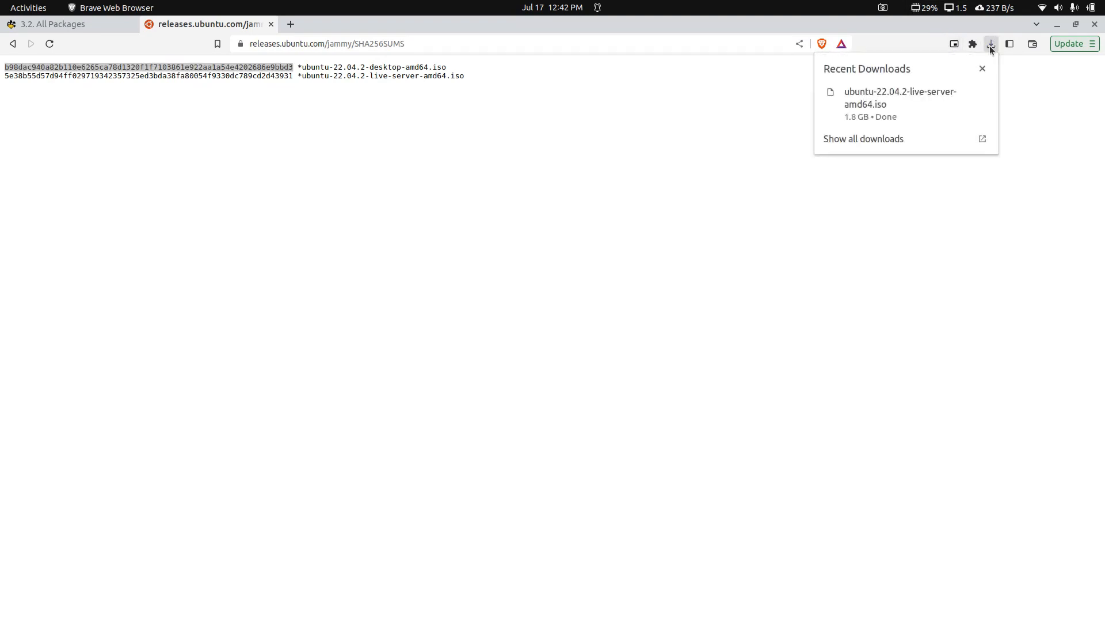
pyautogui.hotkey('alt', 'Tab')
pyautogui.write('2.')
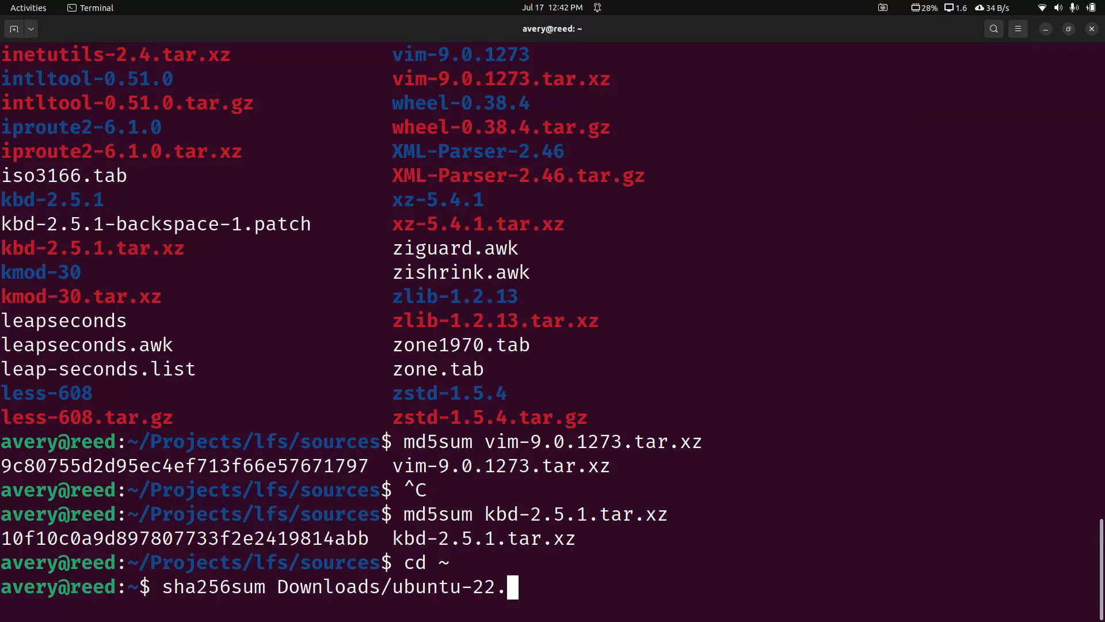
pyautogui.write('04.')
pyautogui.press('Tab')
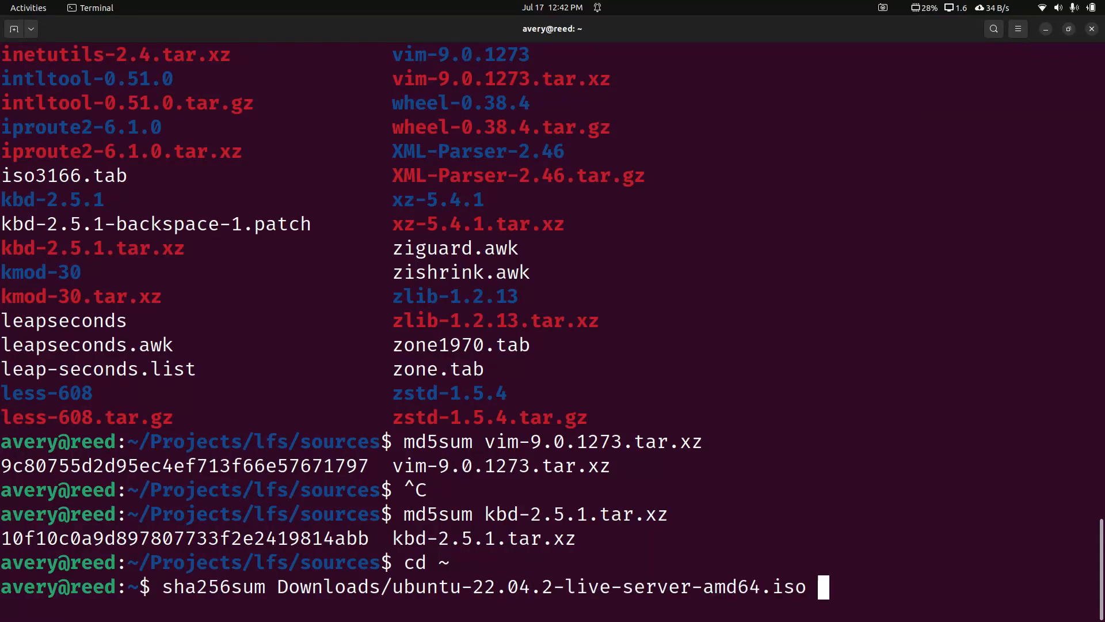
pyautogui.press('Return')
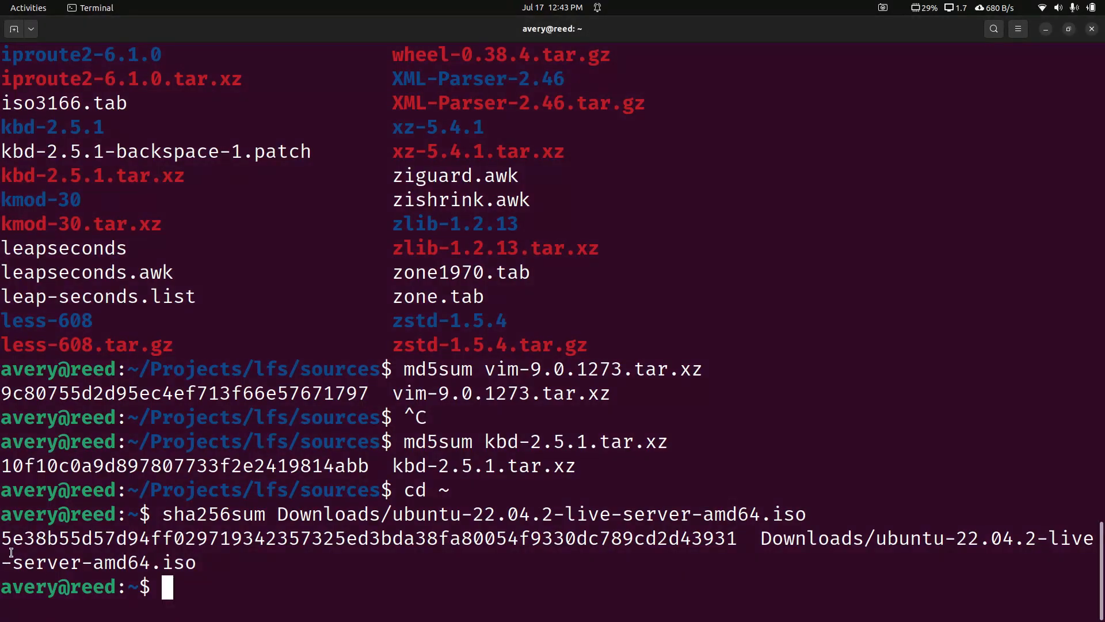
# Step: Compare the computed ISO hash against its line on the SHA256SUMS page in Brave
pyautogui.moveTo(7, 538); pyautogui.dragTo(39, 539)
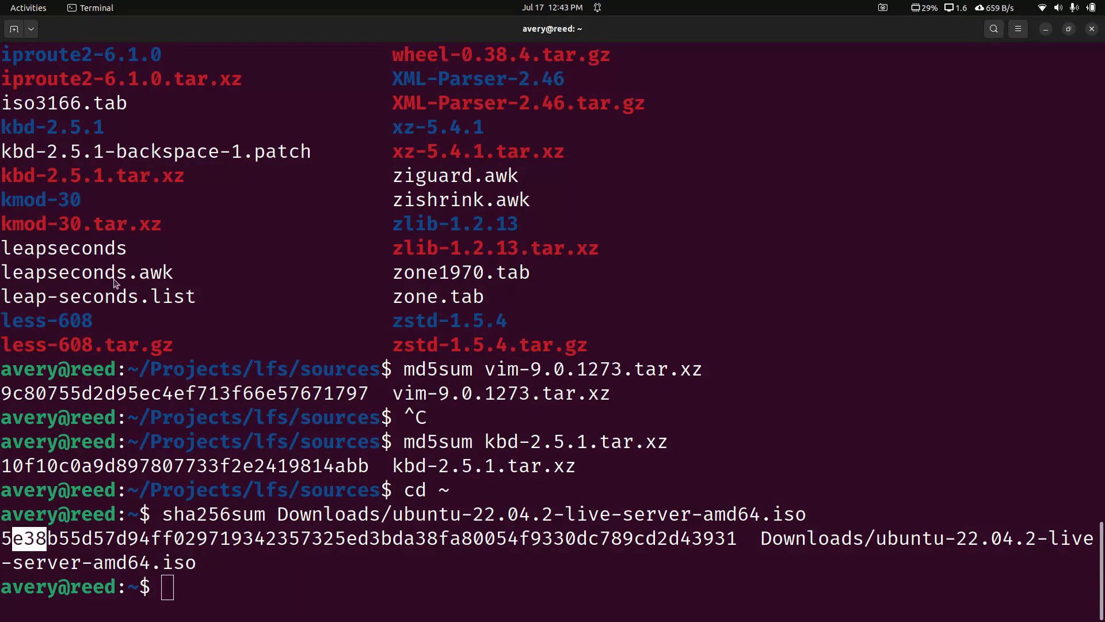
pyautogui.hotkey('alt', 'Tab')
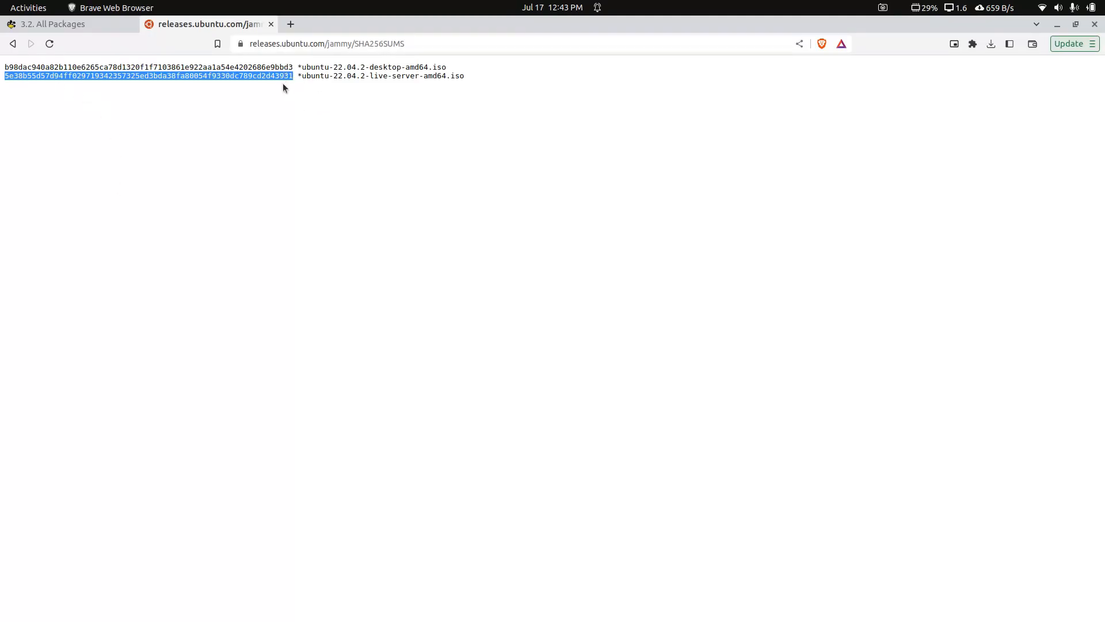
pyautogui.hotkey('alt', 'Tab')
pyautogui.moveTo(739, 538); pyautogui.dragTo(691, 538)
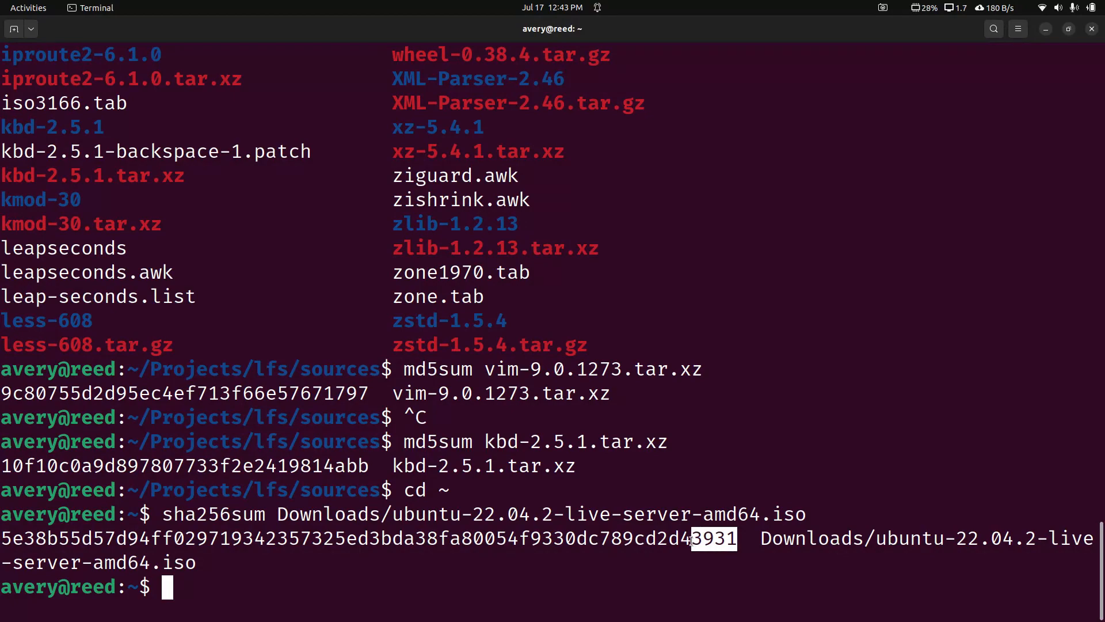
pyautogui.doubleClick(691, 542)
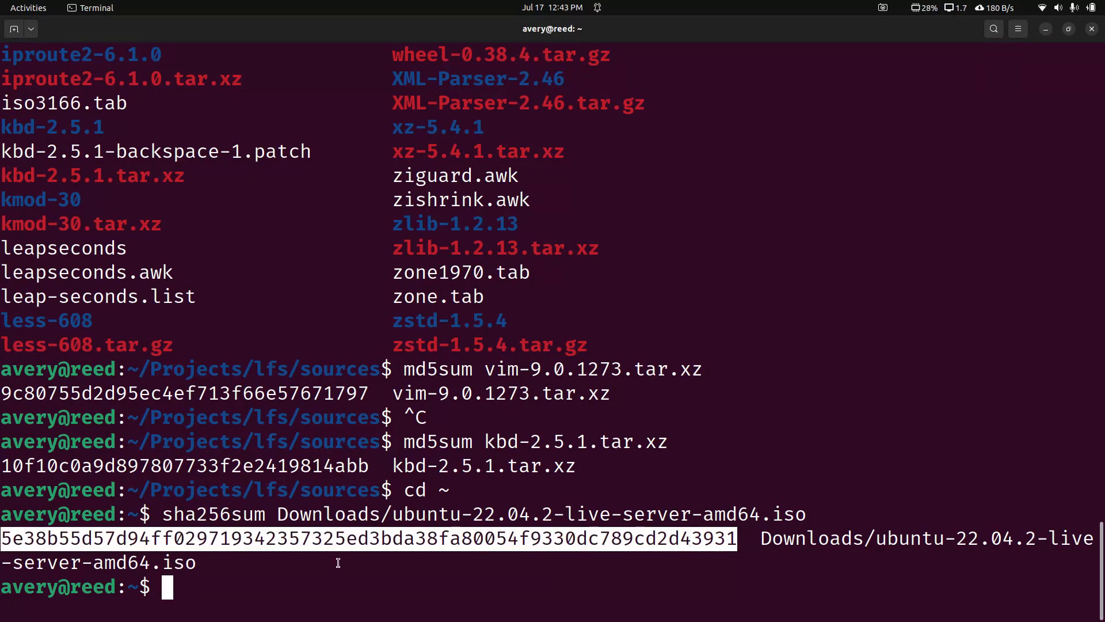
pyautogui.hotkey('alt', 'Tab')
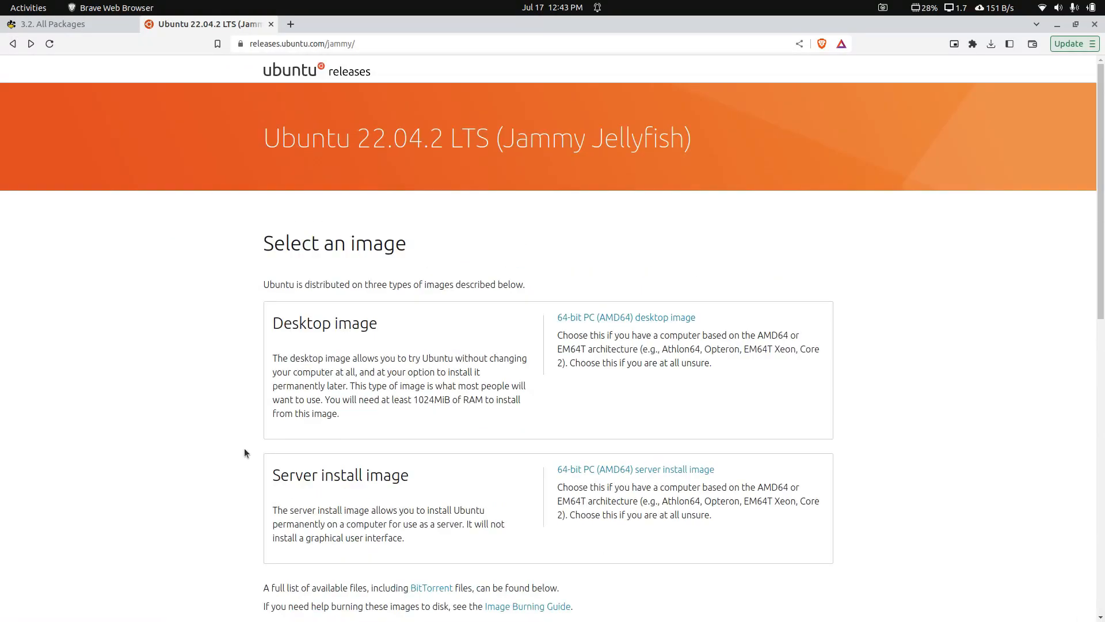
pyautogui.scroll(-2, 148, 530)
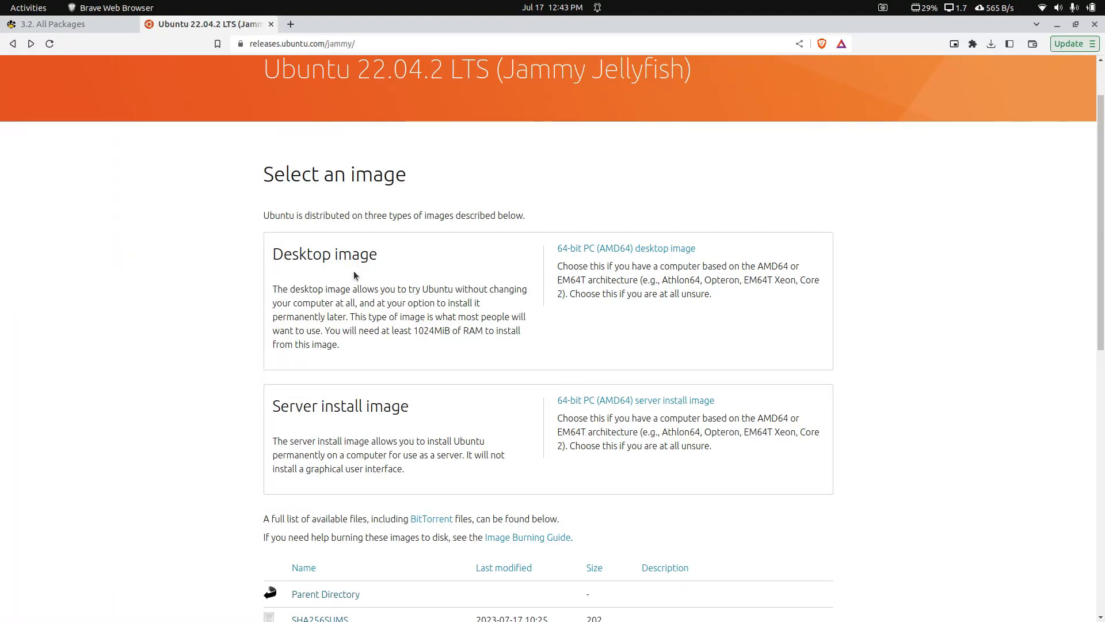
pyautogui.scroll(-3, 231, 411)
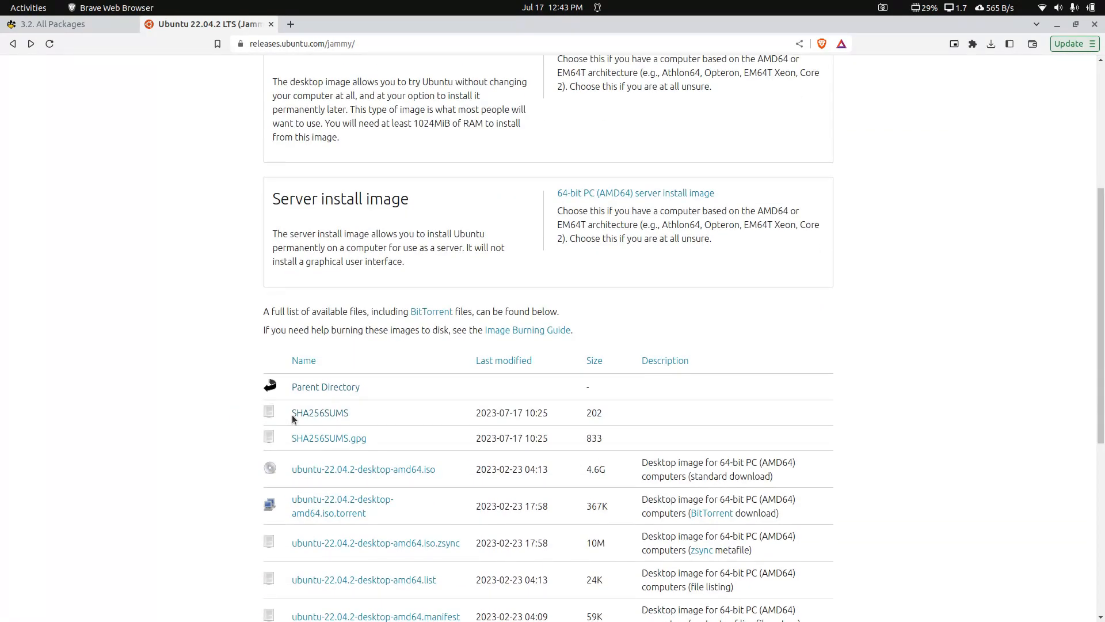
pyautogui.moveTo(320, 414); pyautogui.dragTo(181, 348)
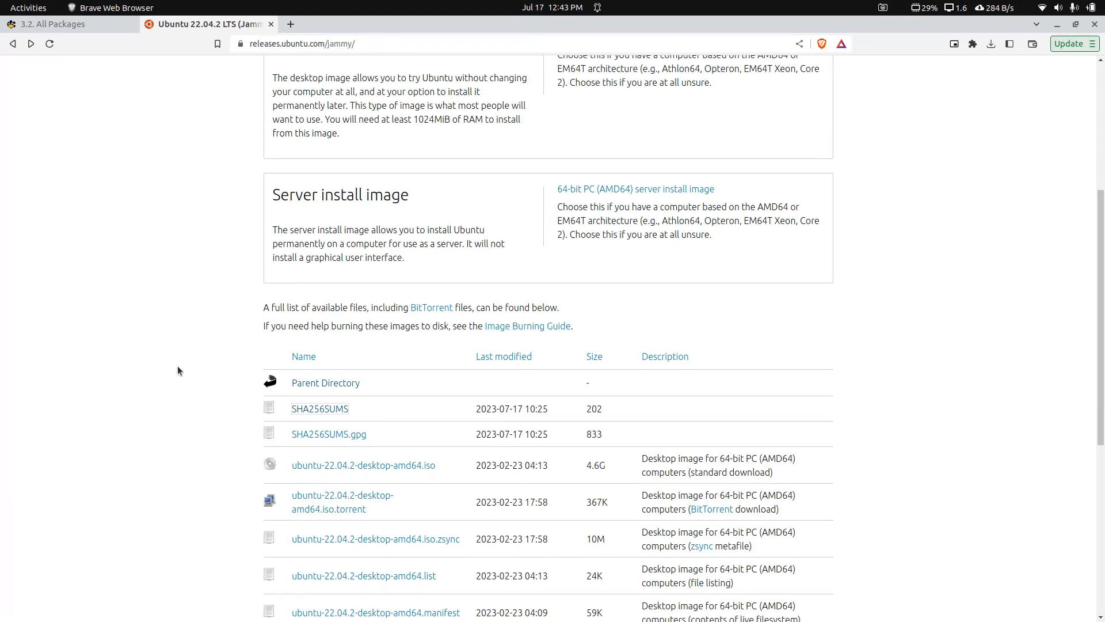
pyautogui.scroll(5, 177, 365)
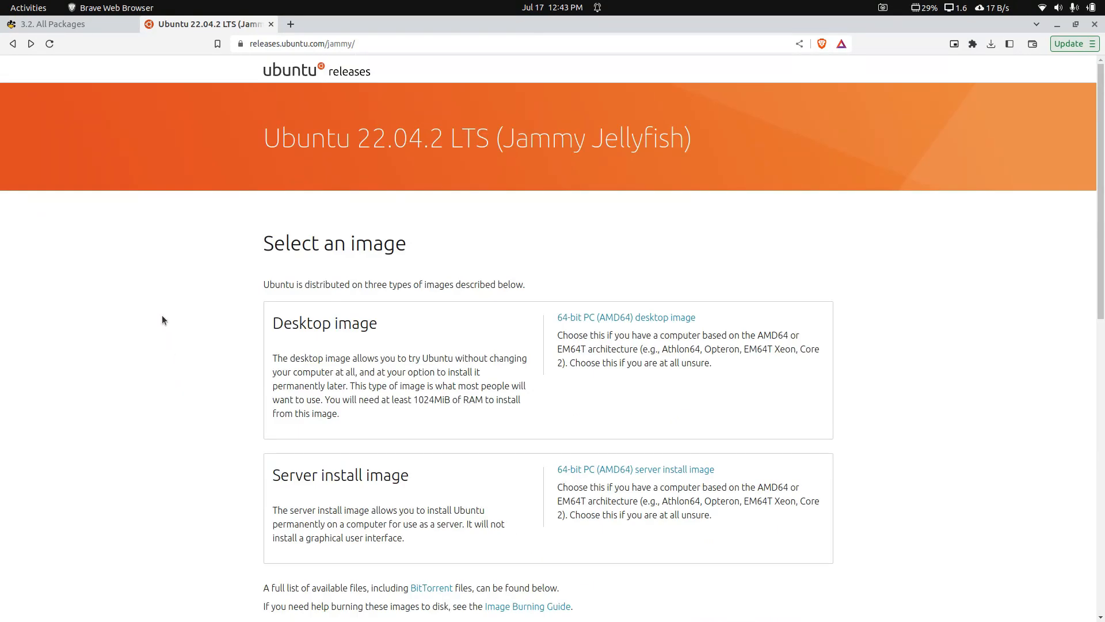
pyautogui.hotkey('alt', 'Tab')
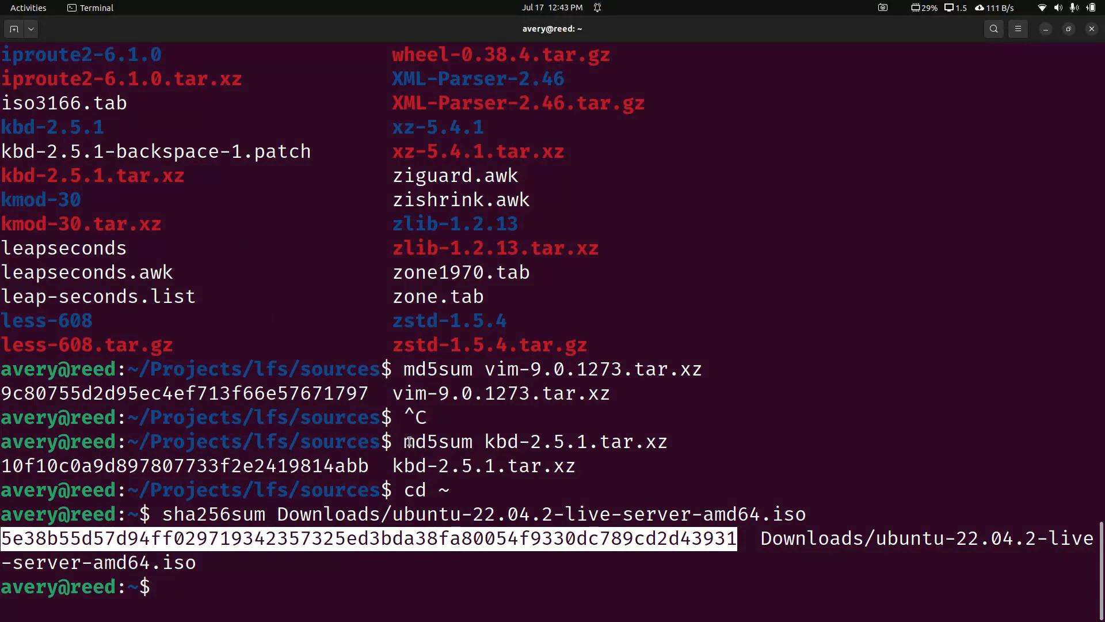
pyautogui.moveTo(415, 441); pyautogui.dragTo(460, 441)
pyautogui.click(465, 442)
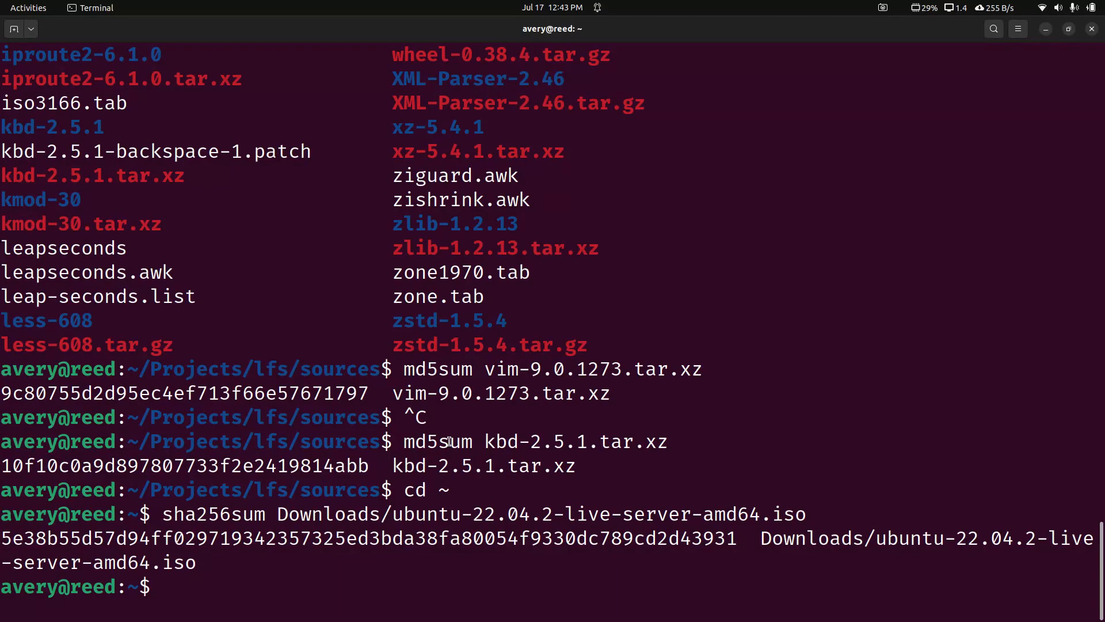
pyautogui.hotkey('alt', 'Tab')
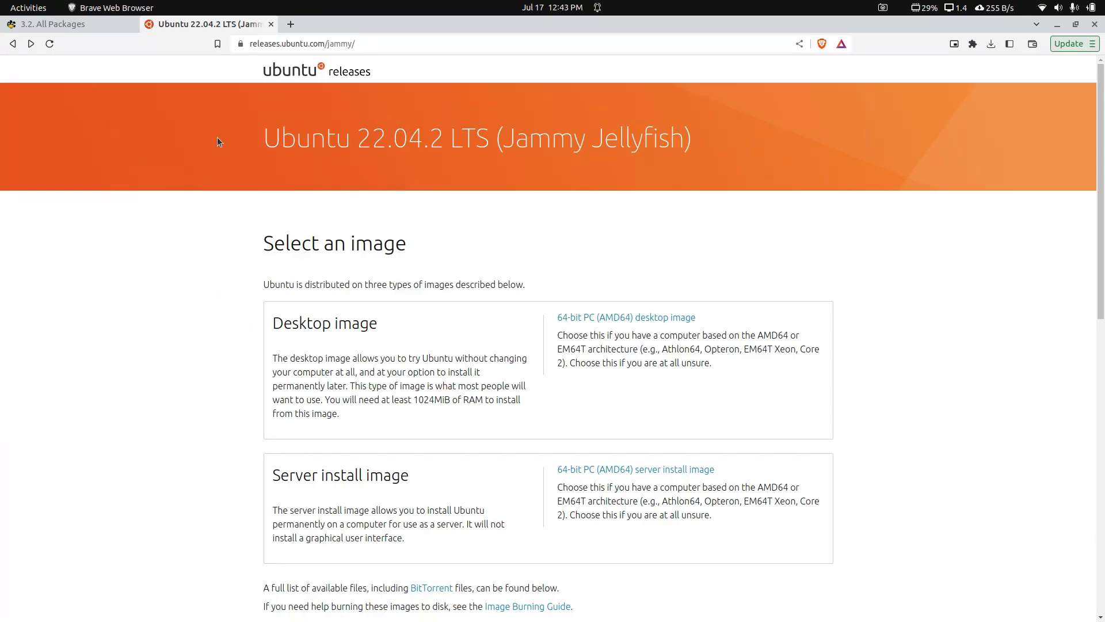
pyautogui.scroll(-5, 210, 258)
pyautogui.scroll(-2, 190, 252)
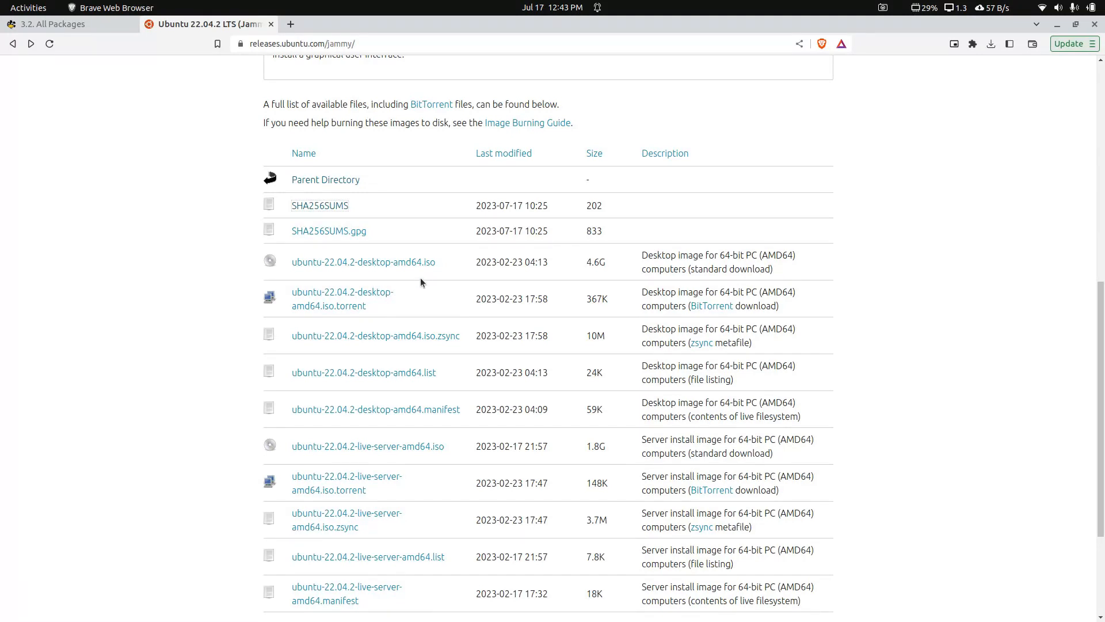
pyautogui.moveTo(367, 231); pyautogui.dragTo(353, 234)
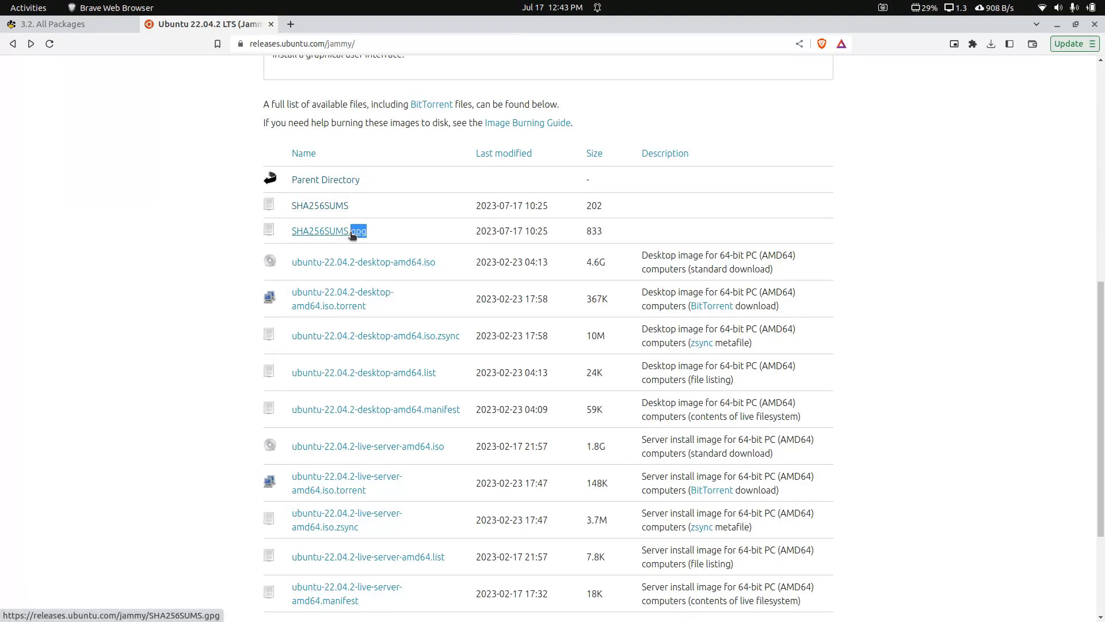
pyautogui.click(212, 235)
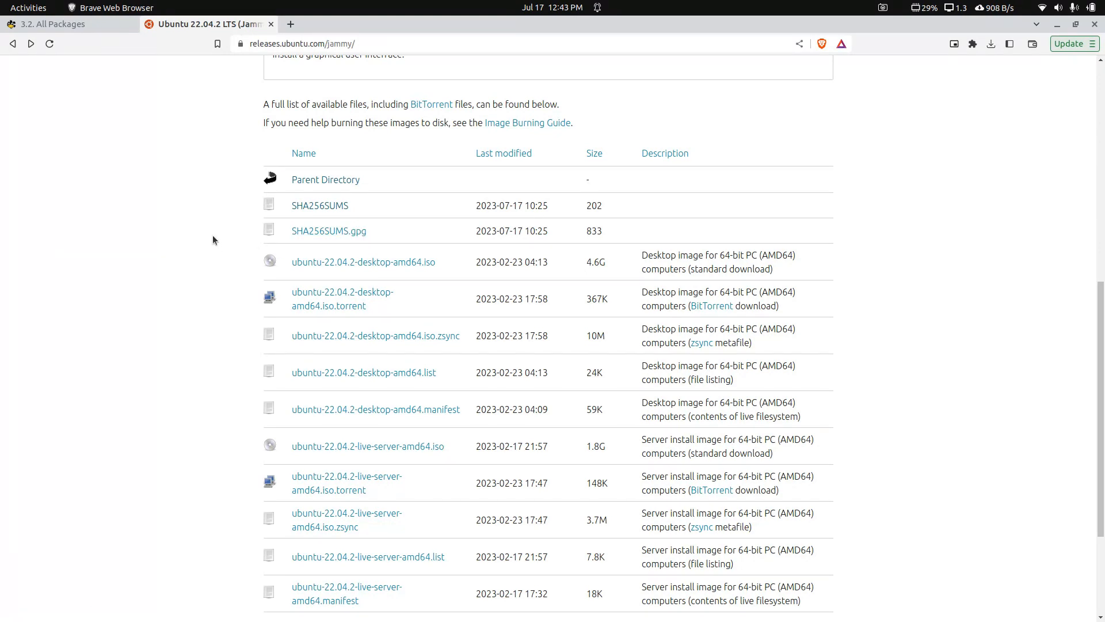